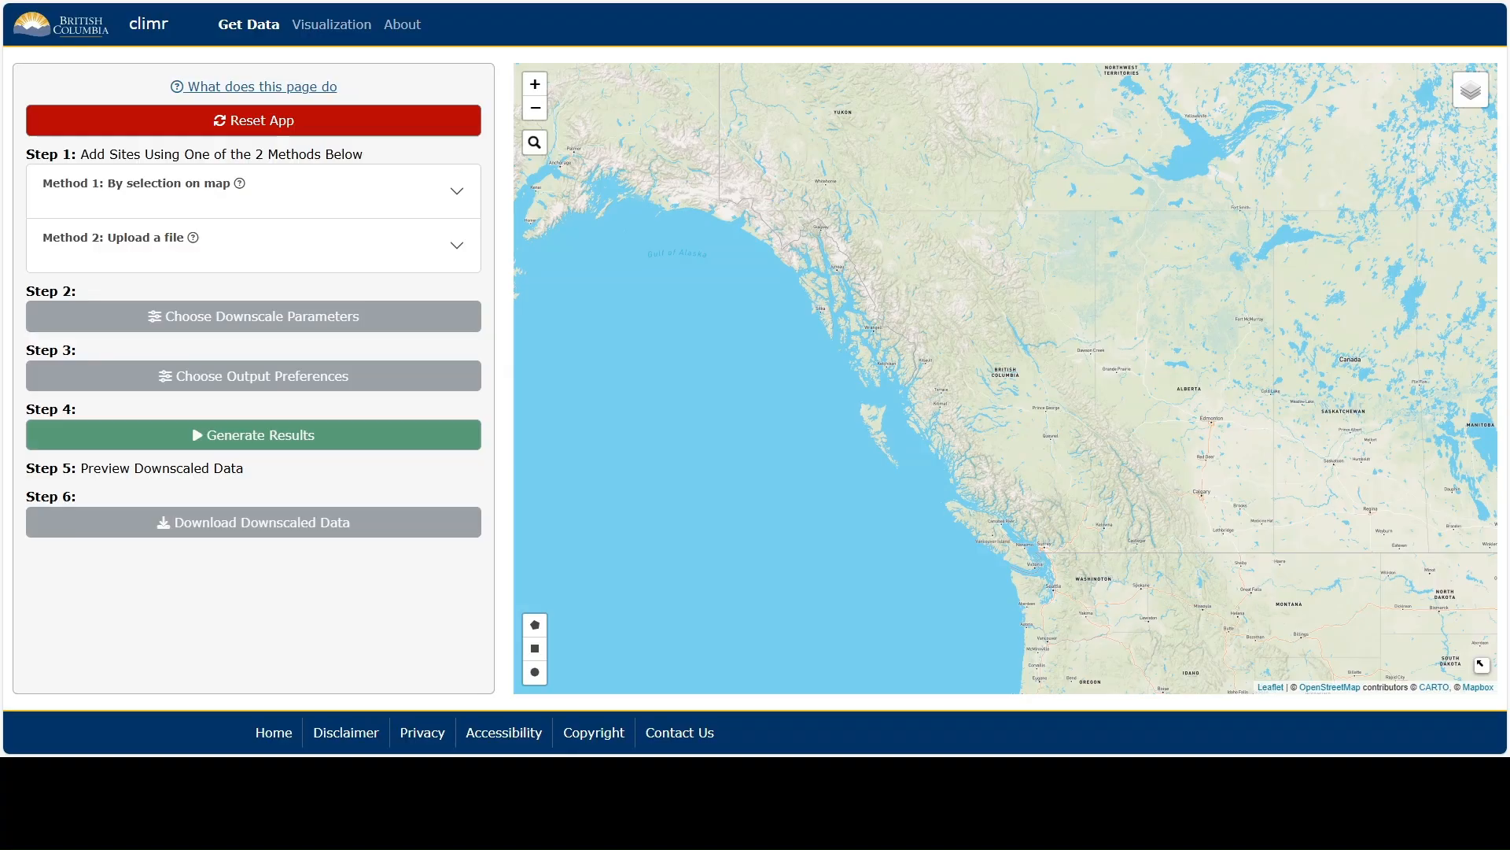
# Add three neighbouring sites in northern British Columbia by selecting them on the map.
pyautogui.click(929, 239)
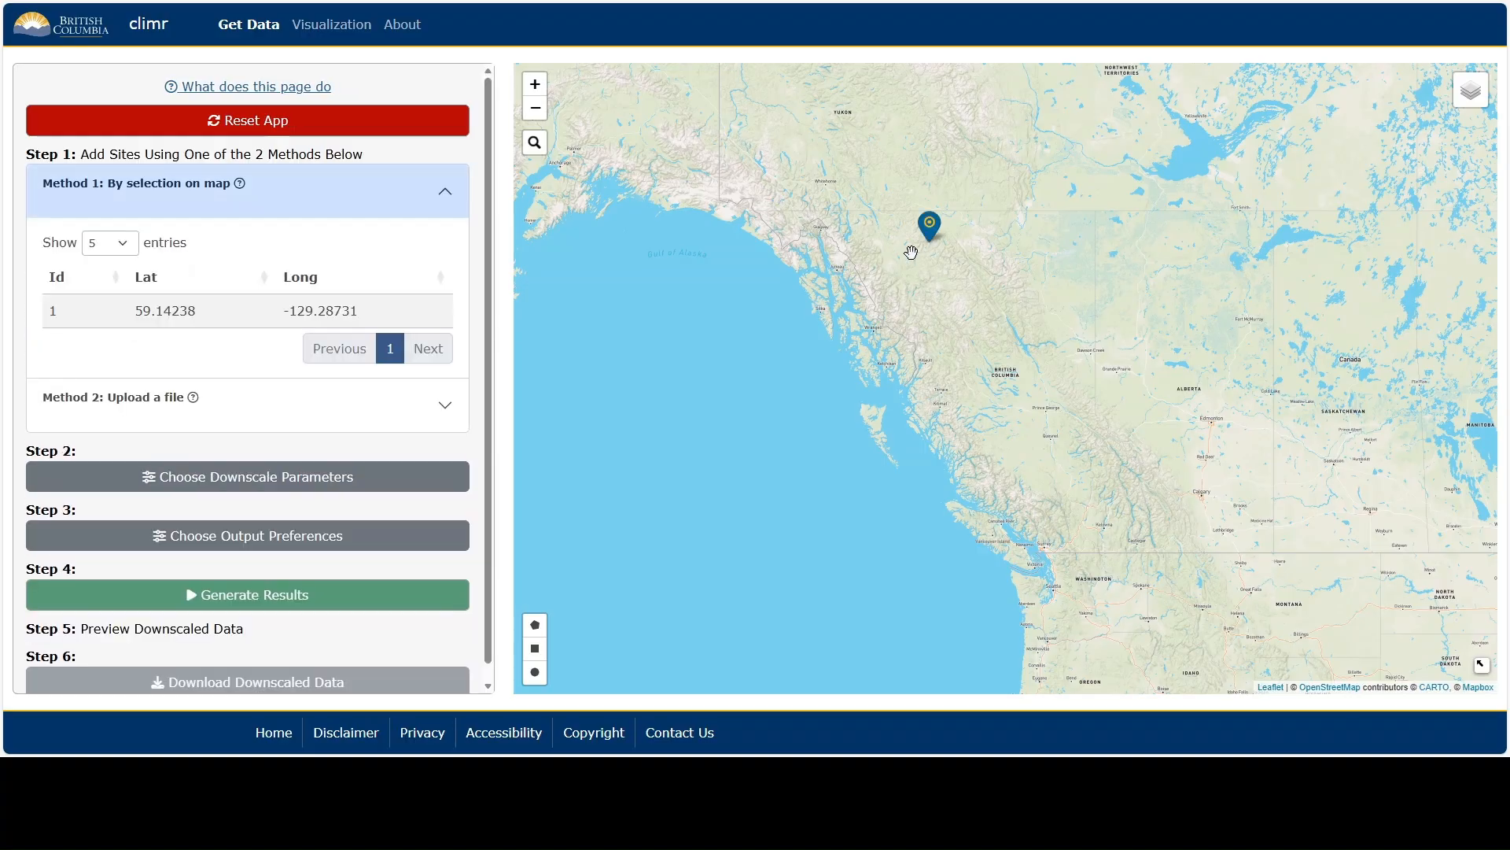
pyautogui.click(911, 251)
pyautogui.click(938, 258)
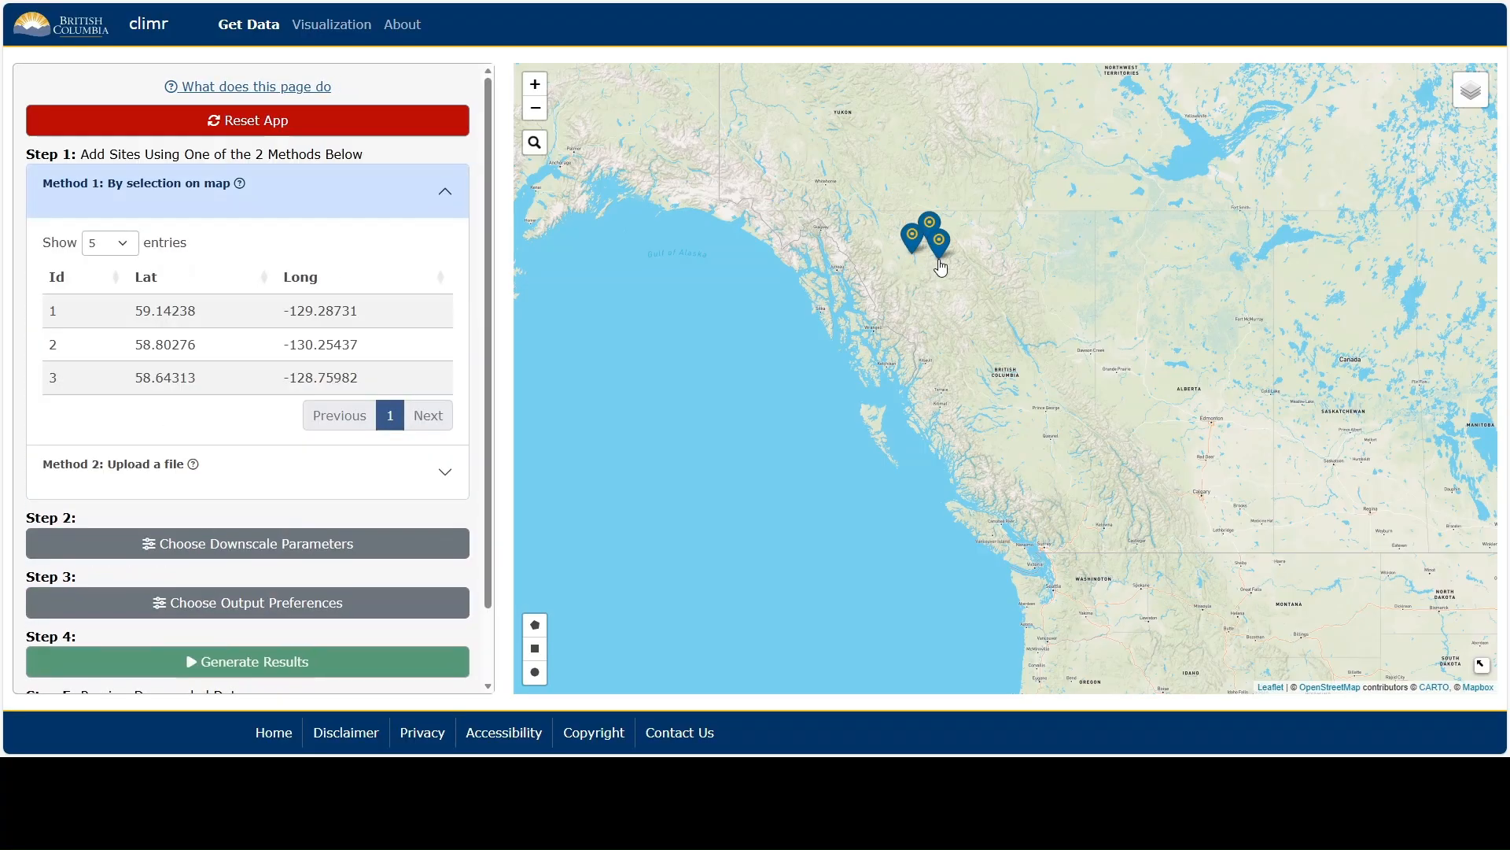
# Add sites from a file by uploading Bedford EP0995 experiment descriptions.csv.
pyautogui.click(322, 482)
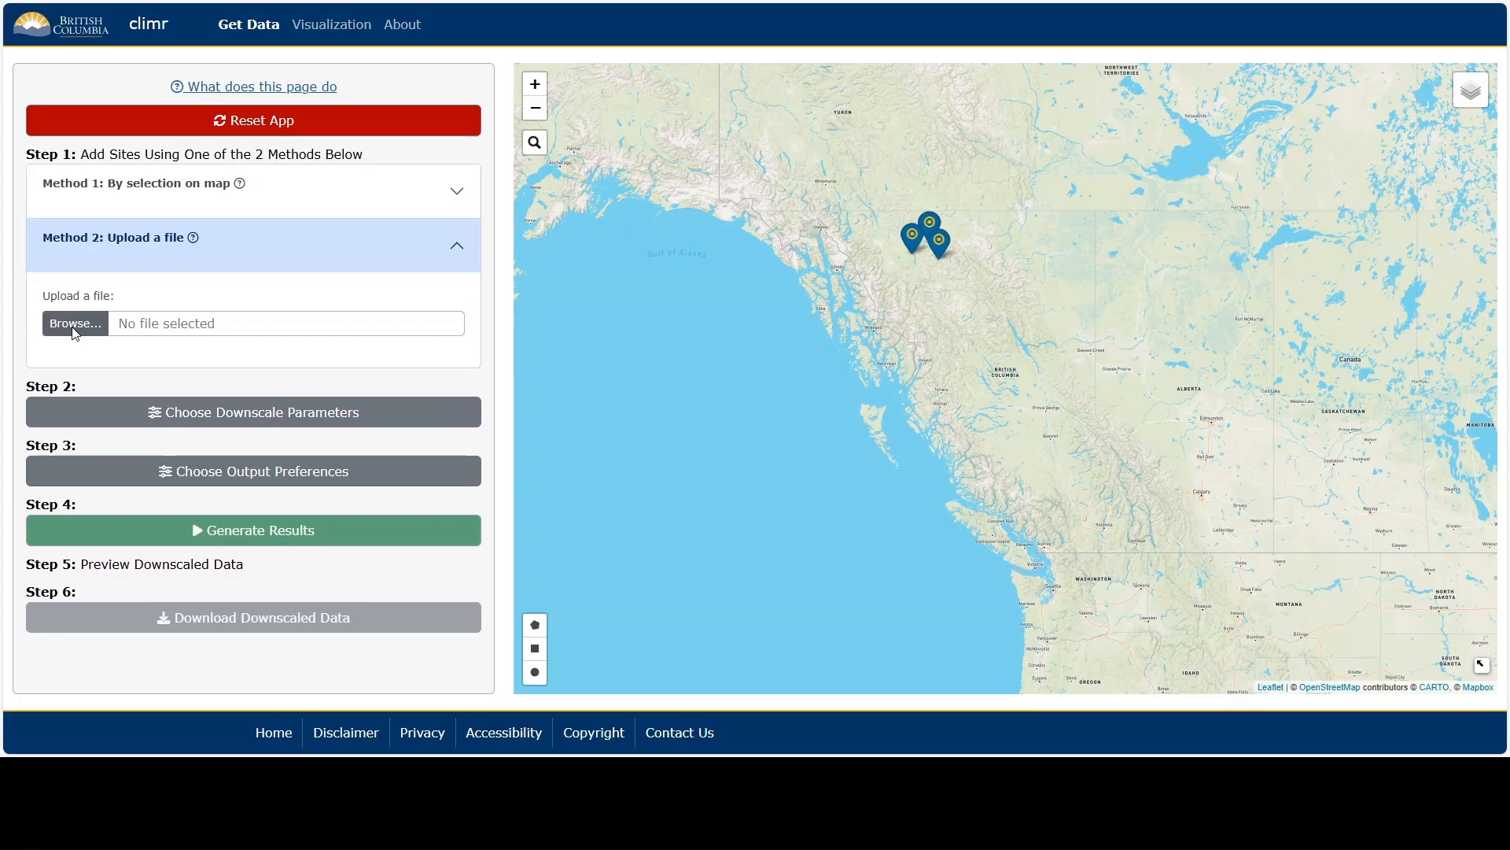
pyautogui.doubleClick(164, 250)
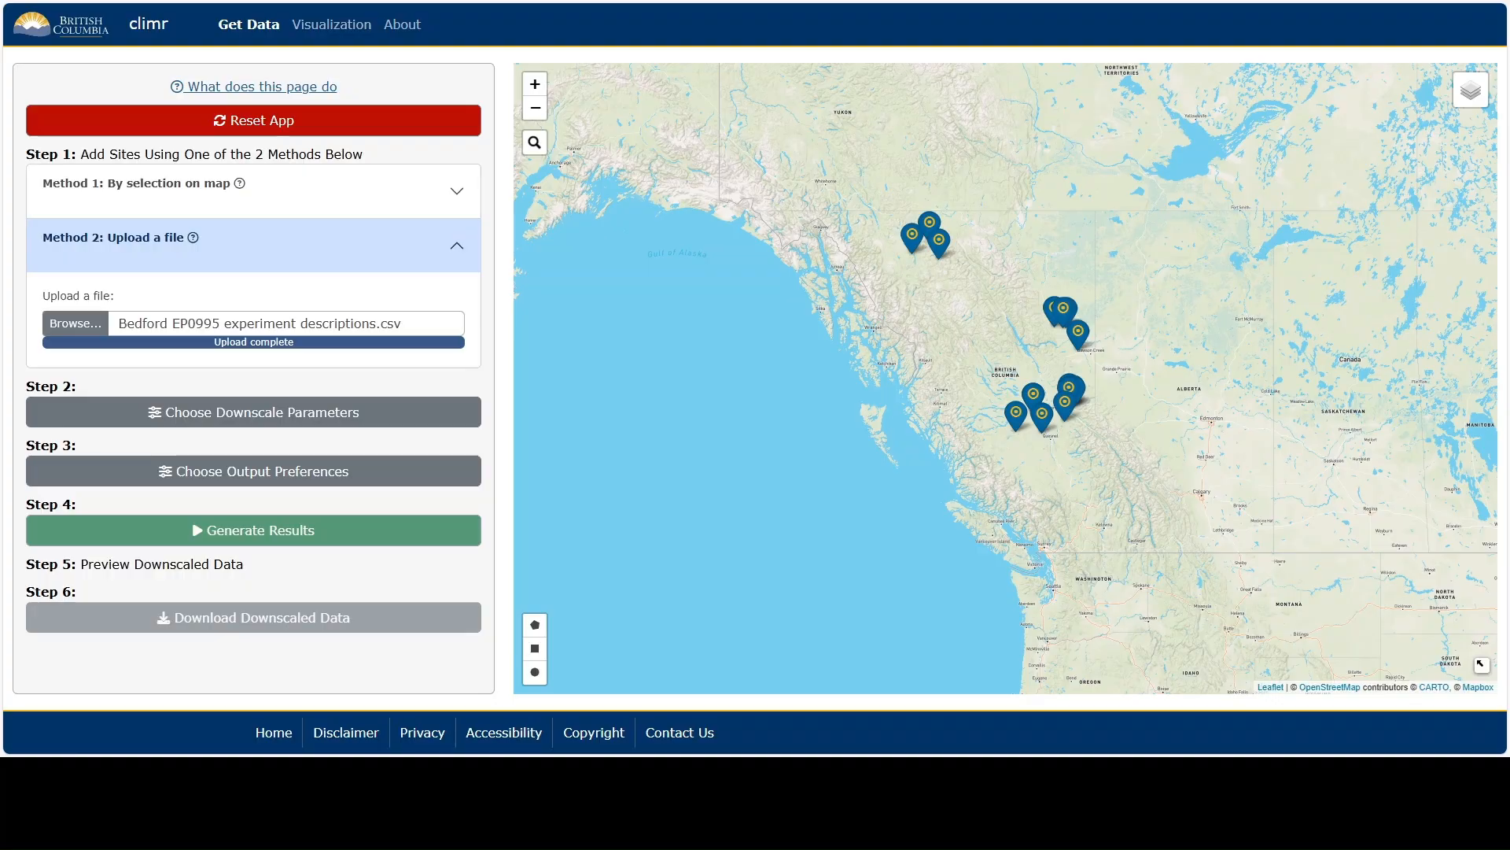
# Remove the three hand-placed northern sites from the map, and reset the app to reload the site file.
pyautogui.click(929, 224)
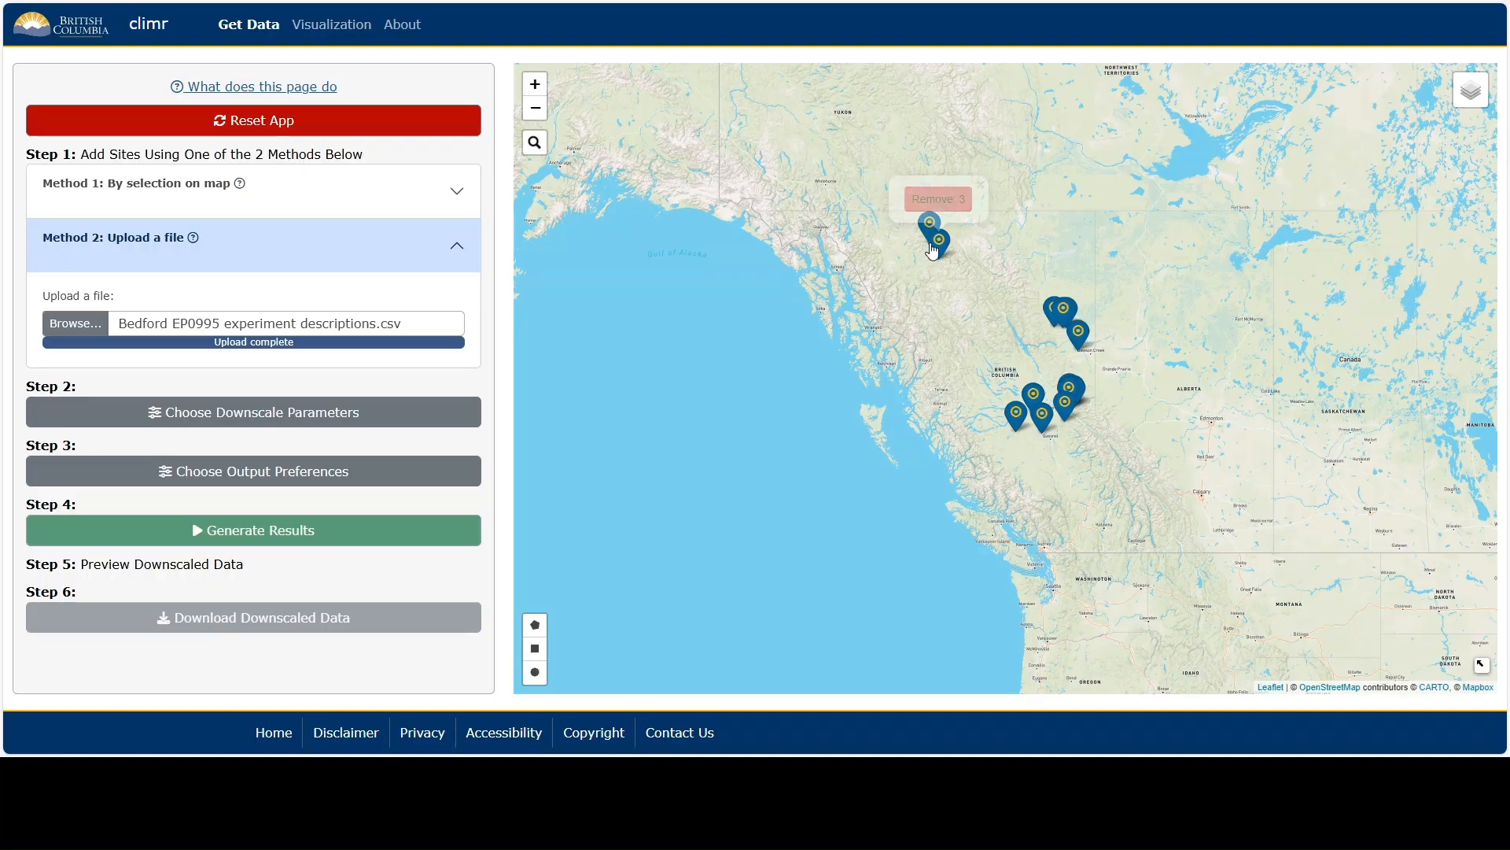
pyautogui.click(932, 206)
pyautogui.click(930, 225)
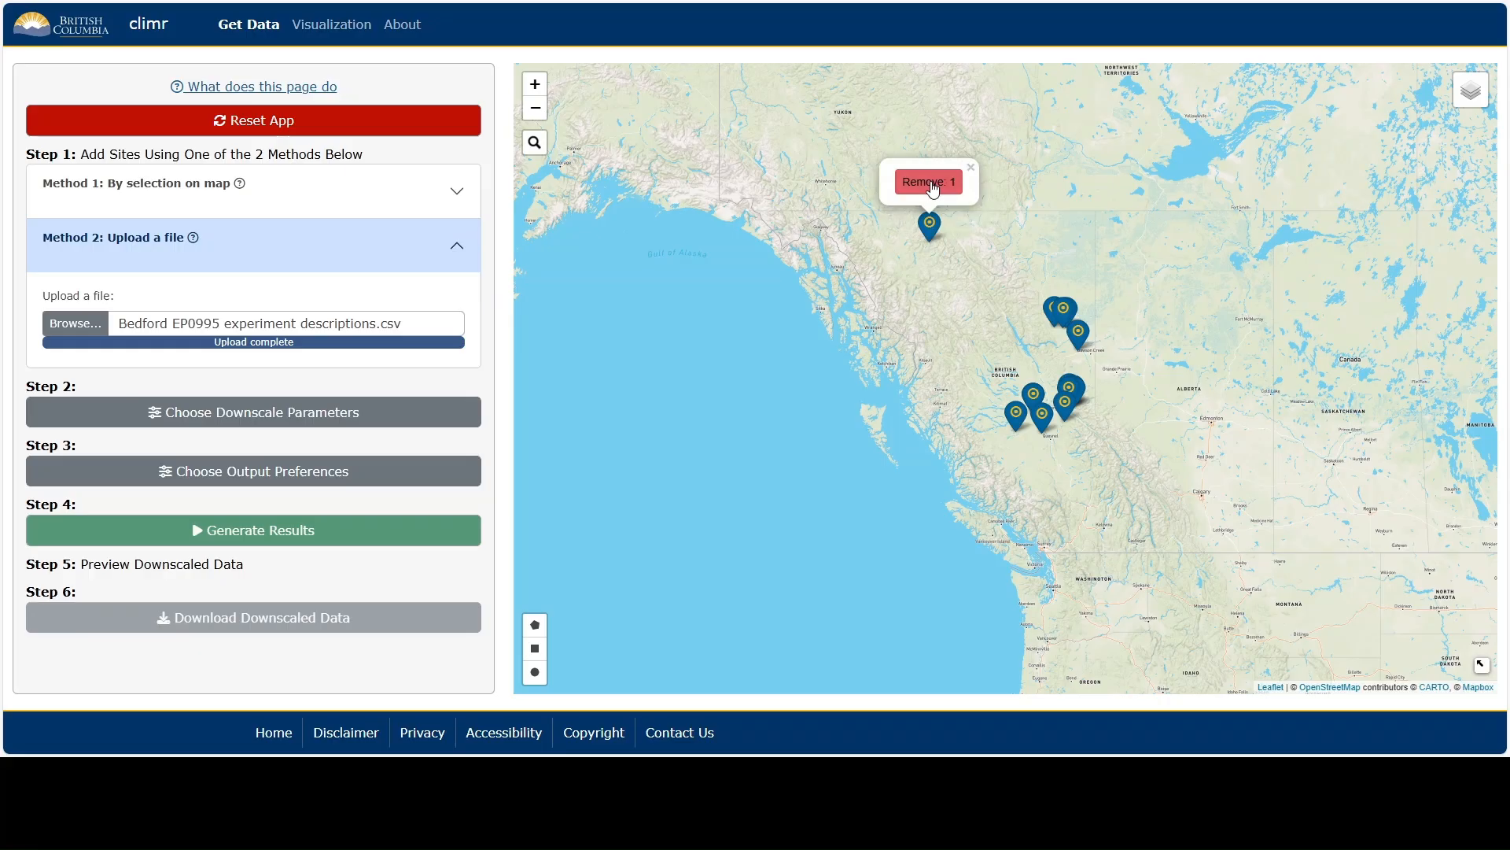
pyautogui.click(929, 180)
pyautogui.click(245, 125)
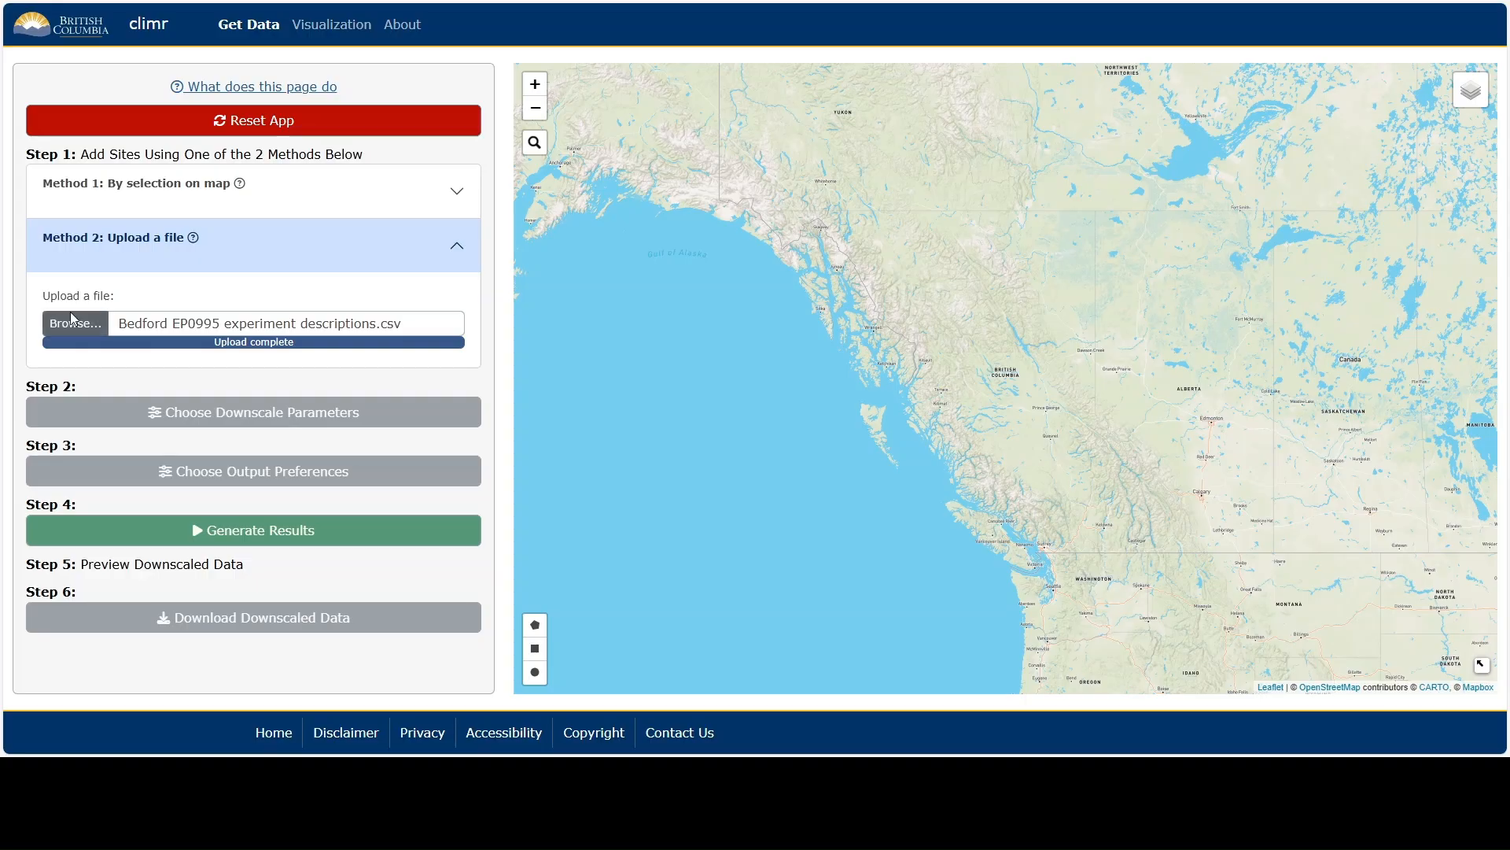
# In the downscale parameters, add the 2001_2020 observed period alongside 1961_1990.
pyautogui.click(328, 425)
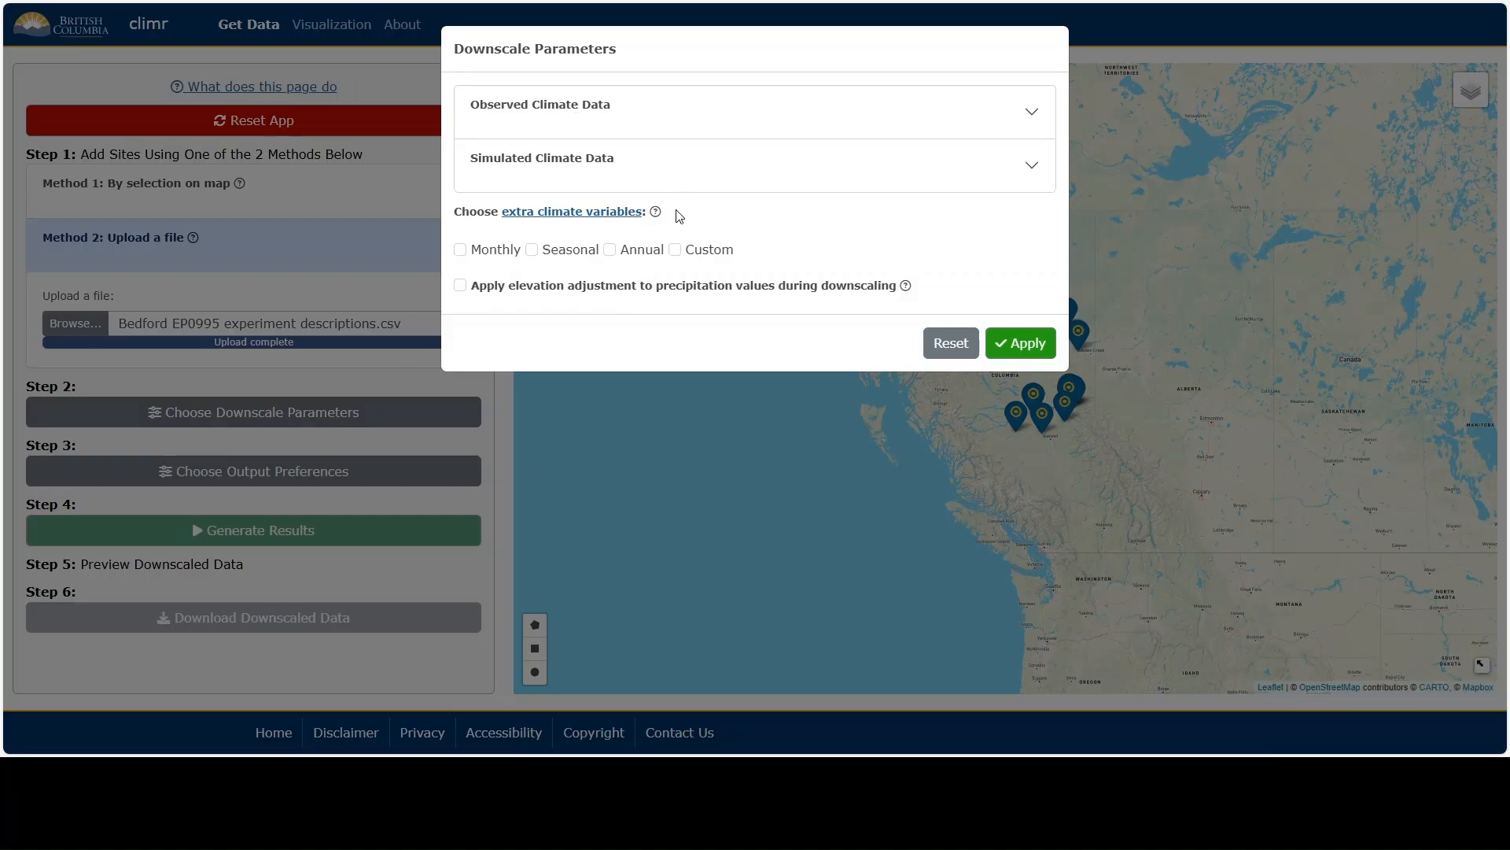
pyautogui.click(671, 122)
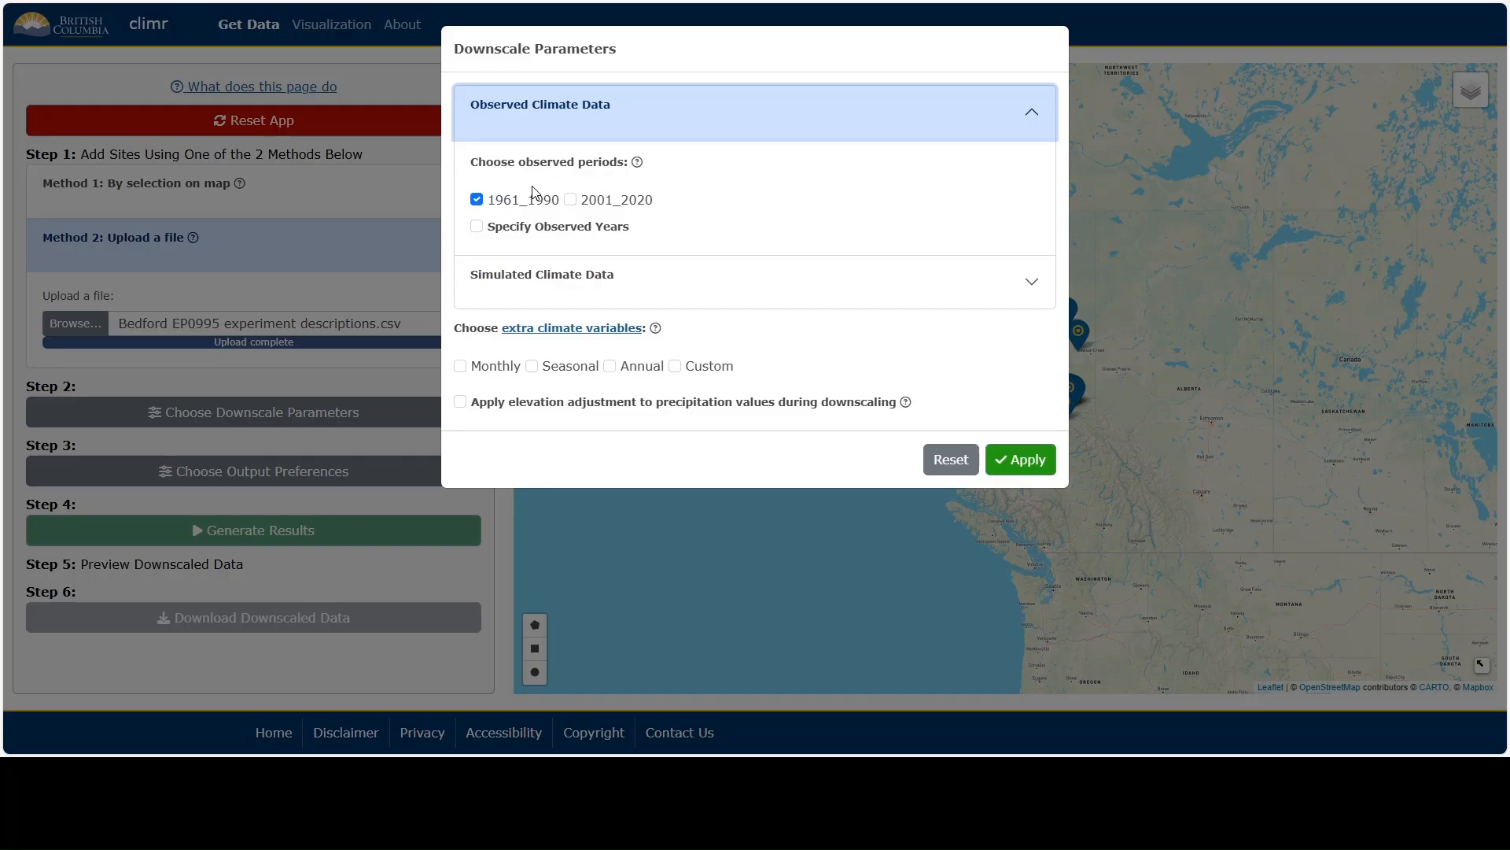
pyautogui.click(621, 207)
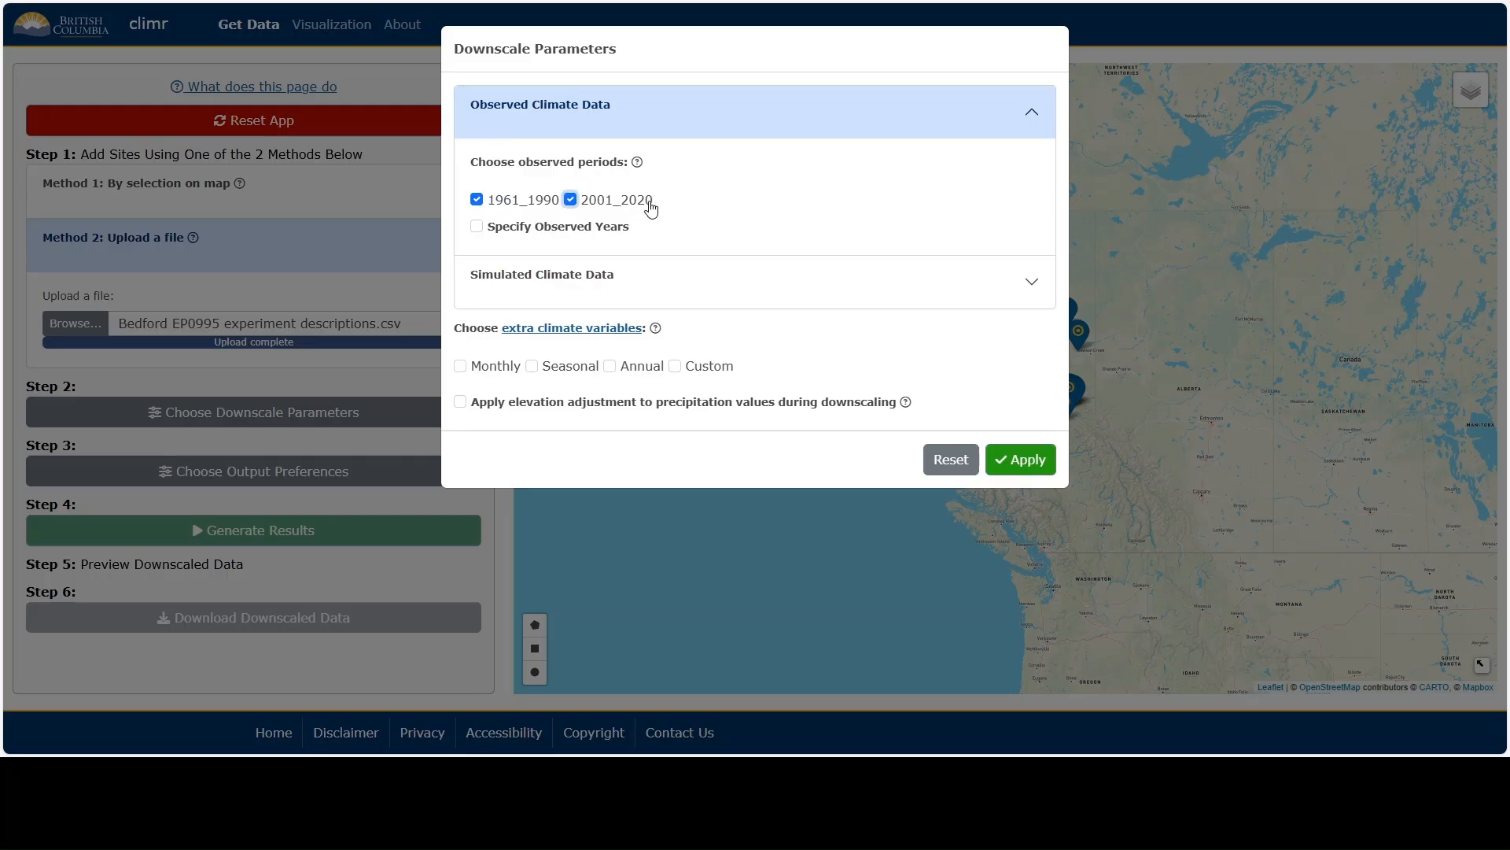
# Try an observed years range of 1951 to 1962, and switch off the specific observed years again.
pyautogui.click(615, 232)
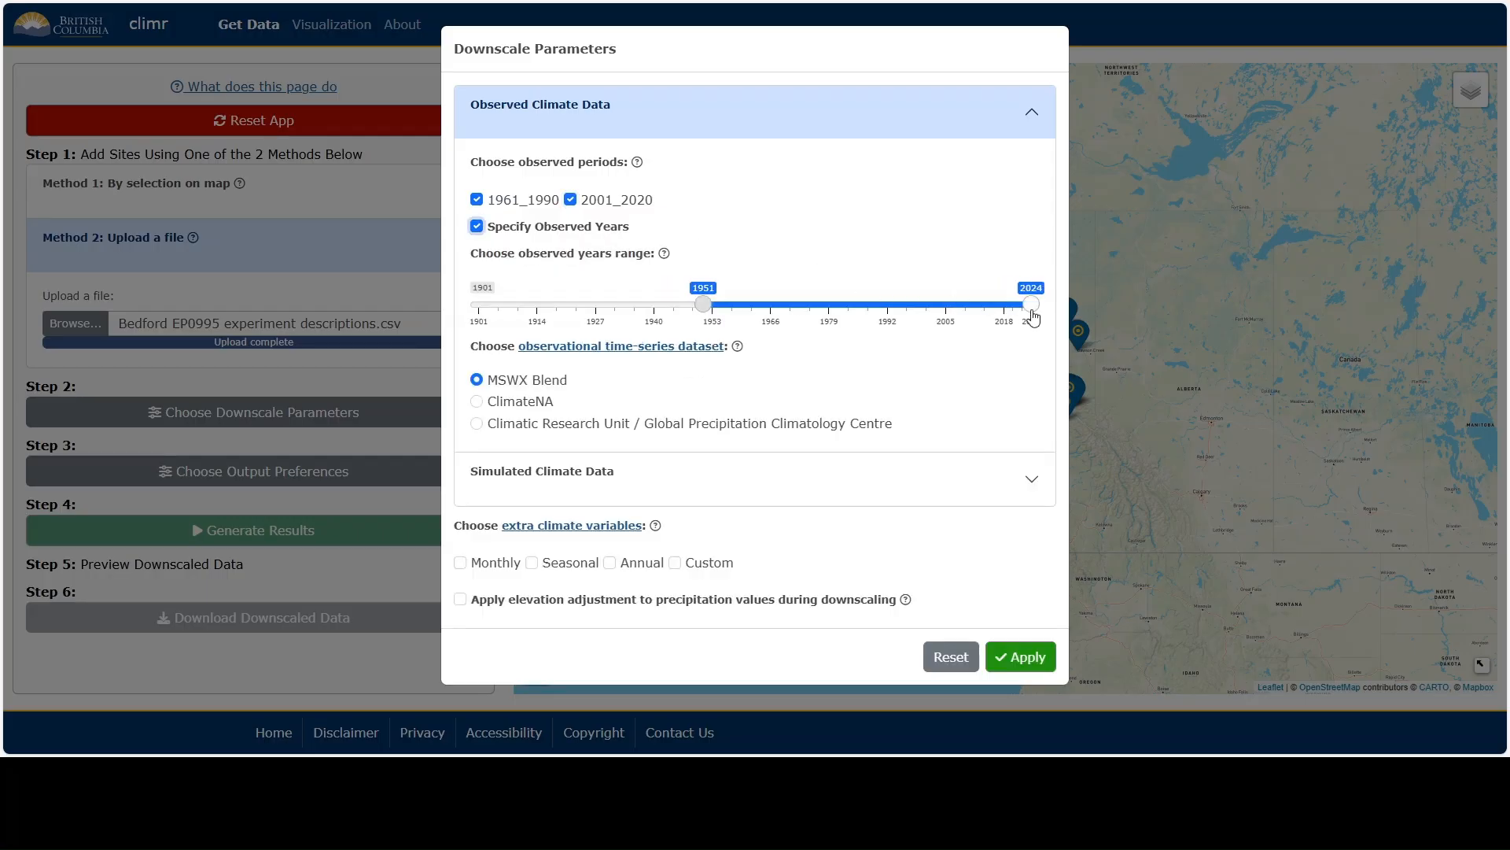
pyautogui.moveTo(1033, 313); pyautogui.dragTo(755, 334)
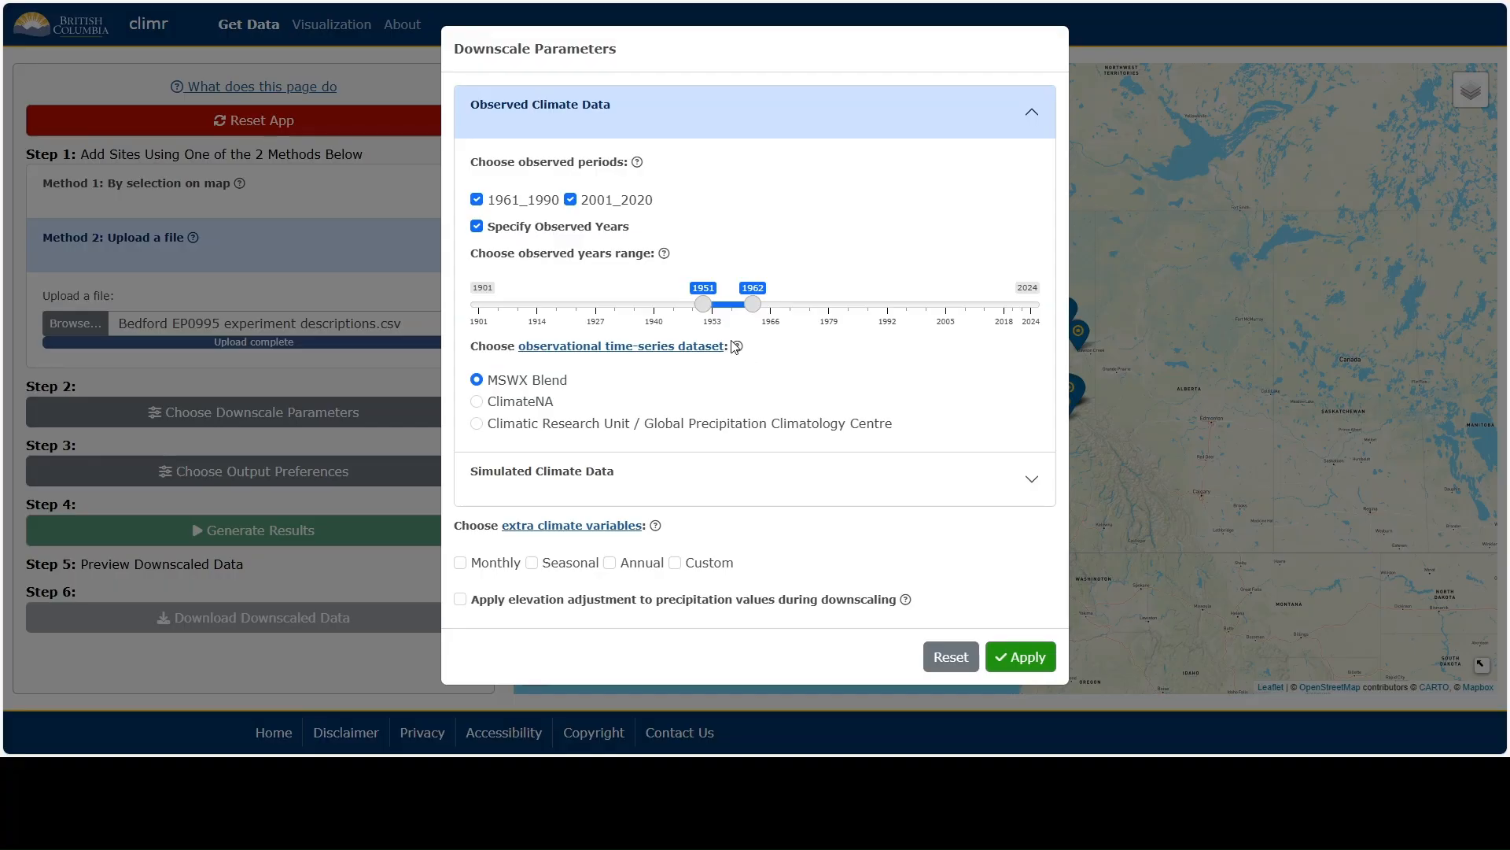
pyautogui.click(477, 225)
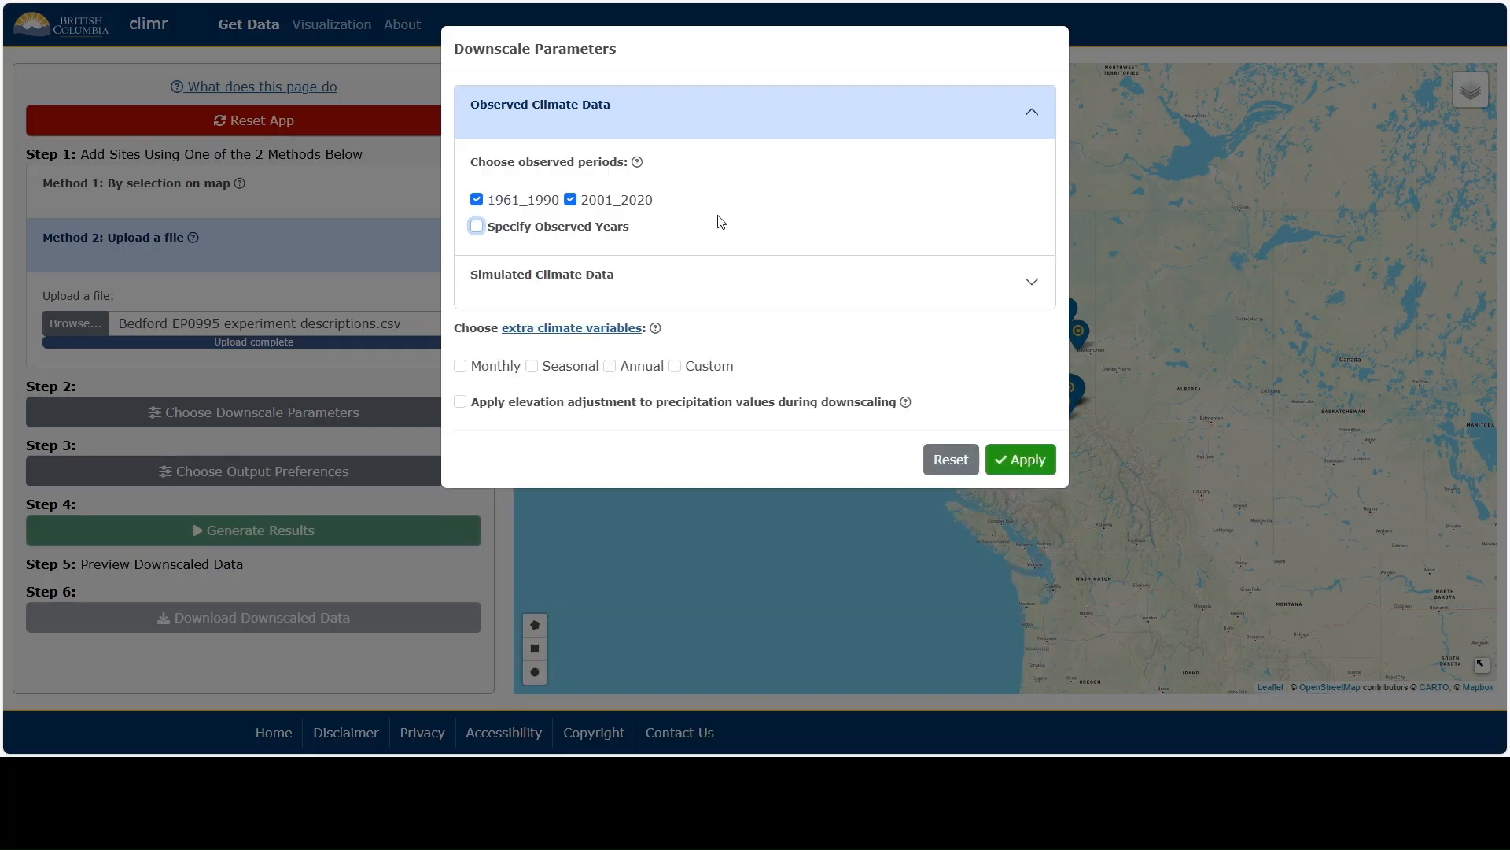
# Enable the recommended default settings for the simulated climate data.
pyautogui.click(722, 134)
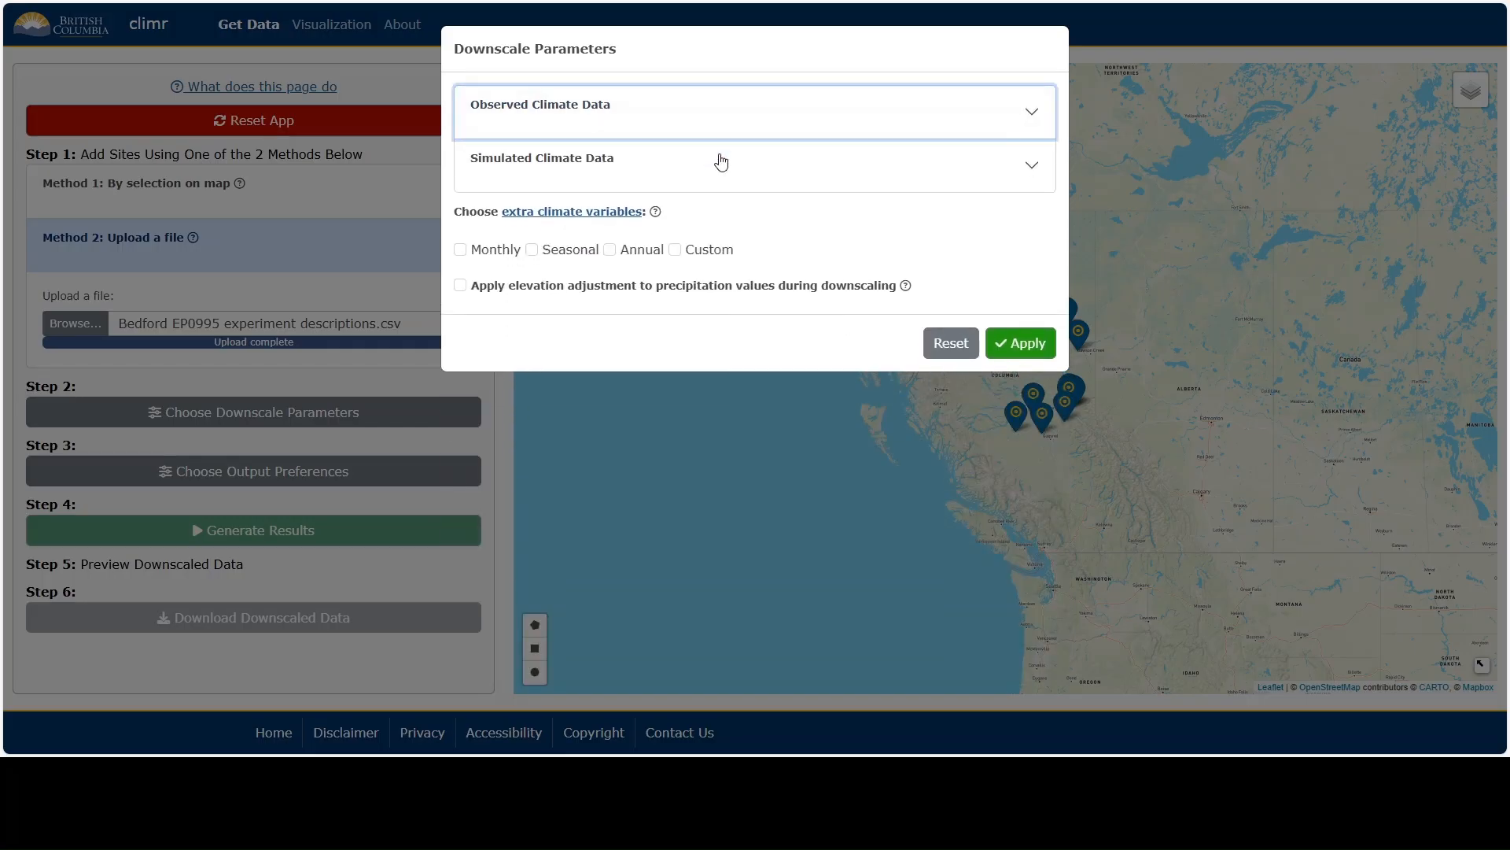
pyautogui.click(719, 178)
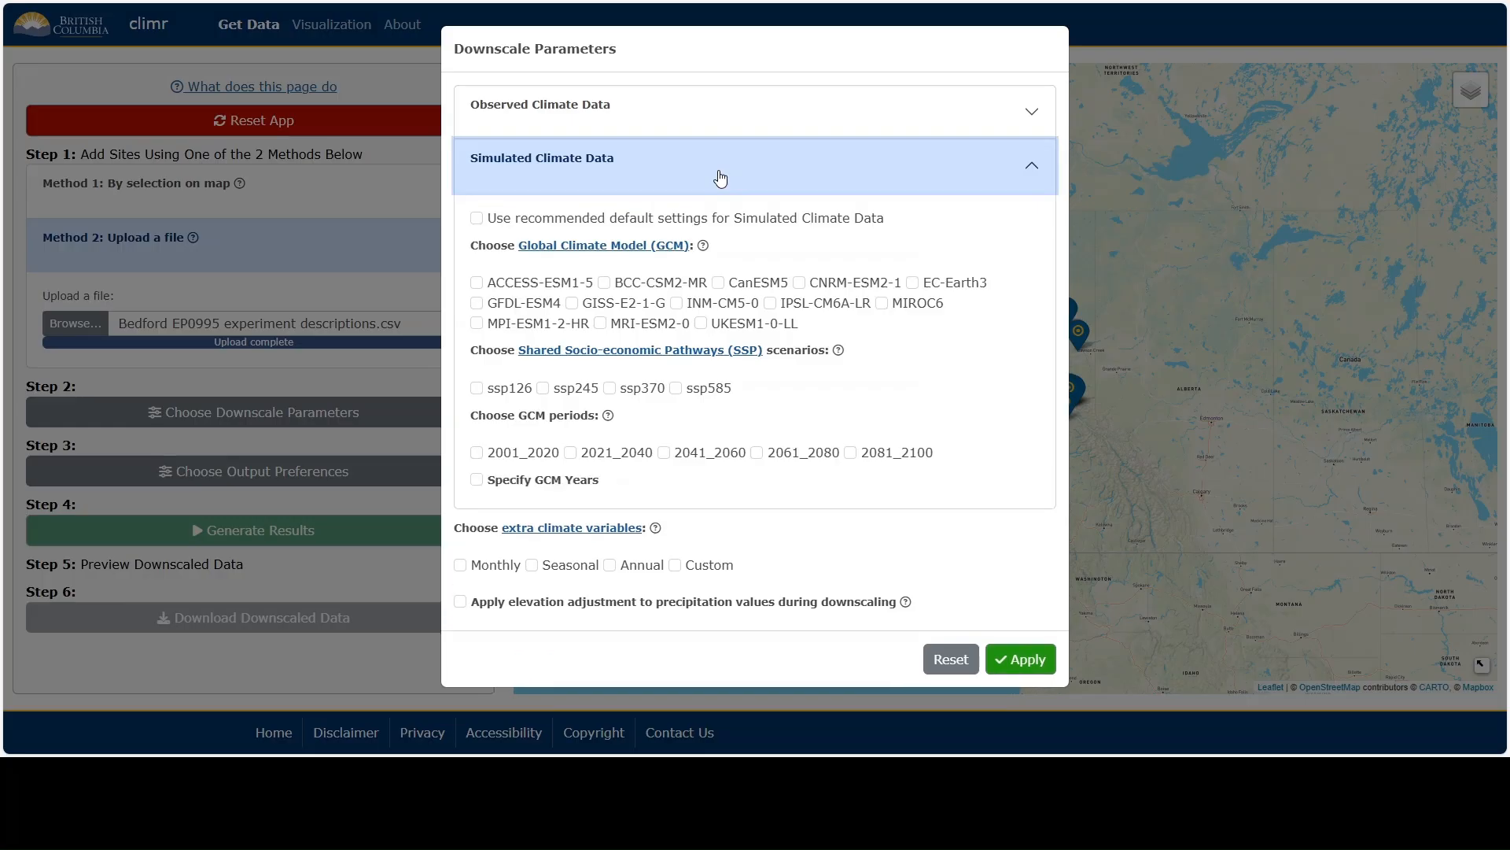
pyautogui.click(635, 221)
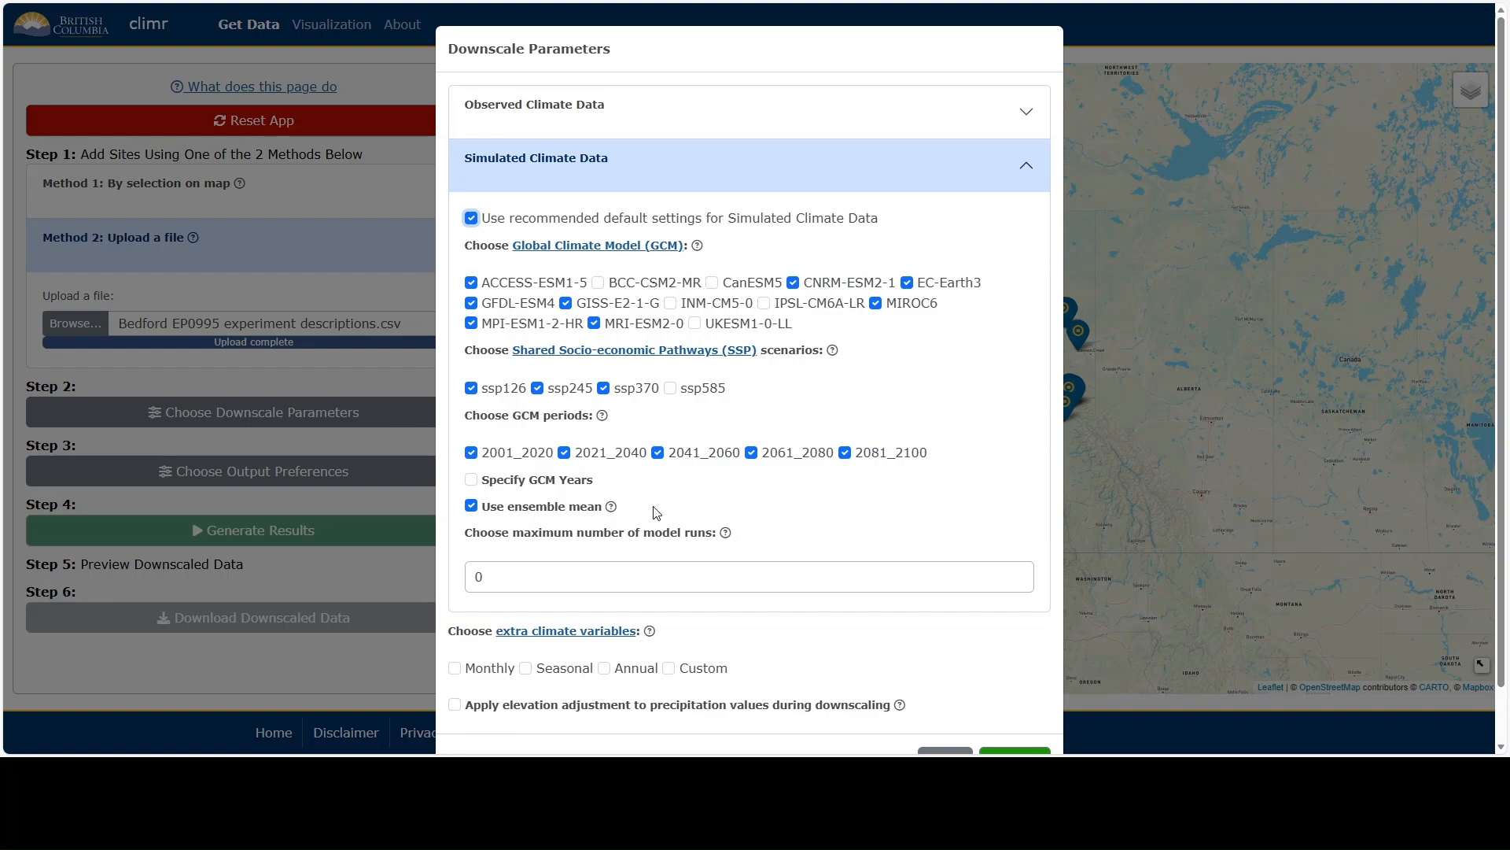
# Specify GCM years and shorten their range to 1951 through 1969.
pyautogui.click(575, 491)
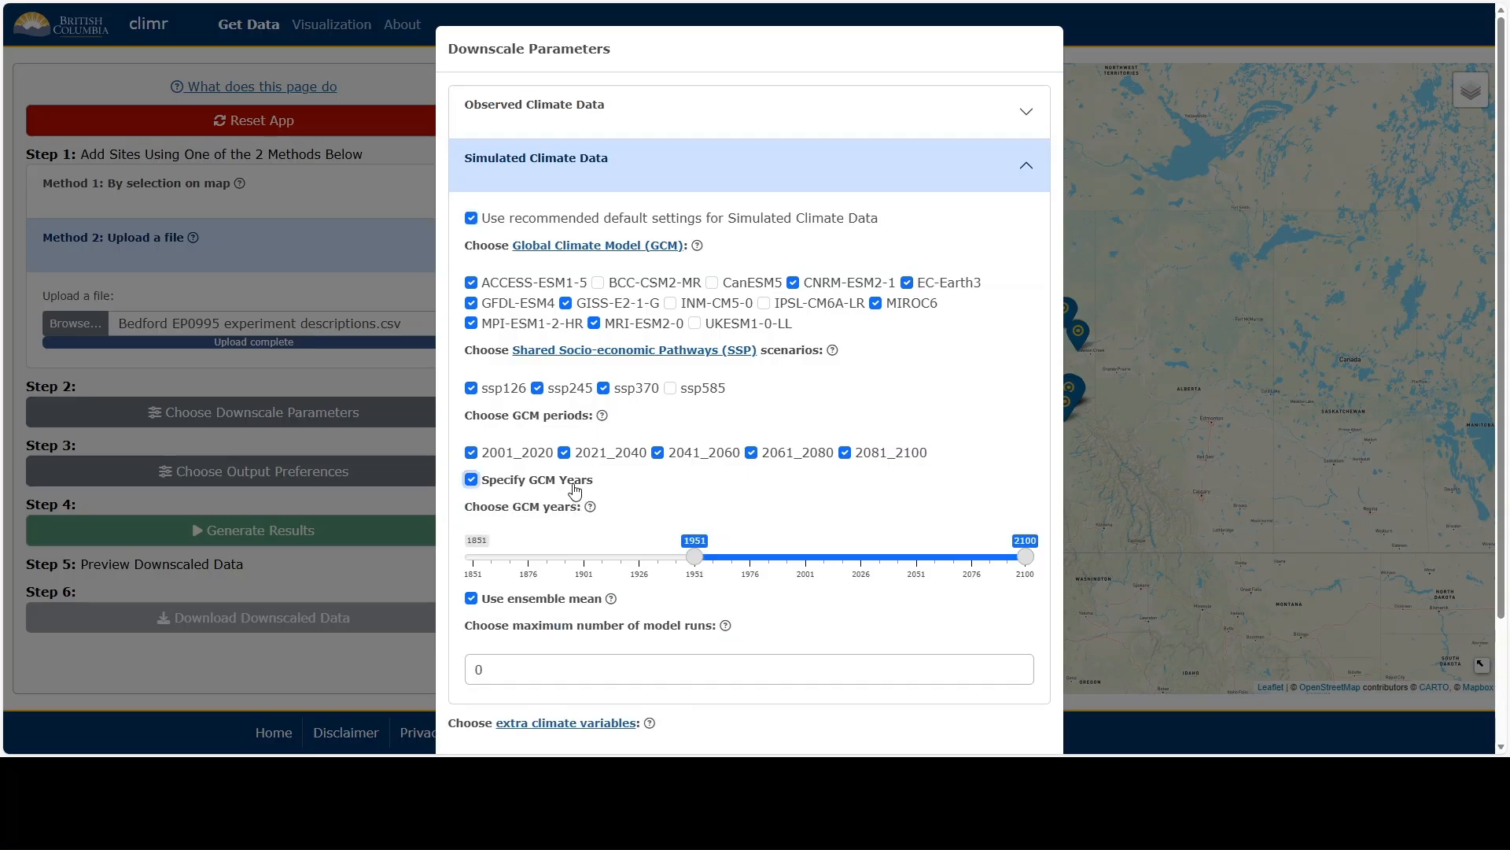
pyautogui.scroll(-1, 661, 507)
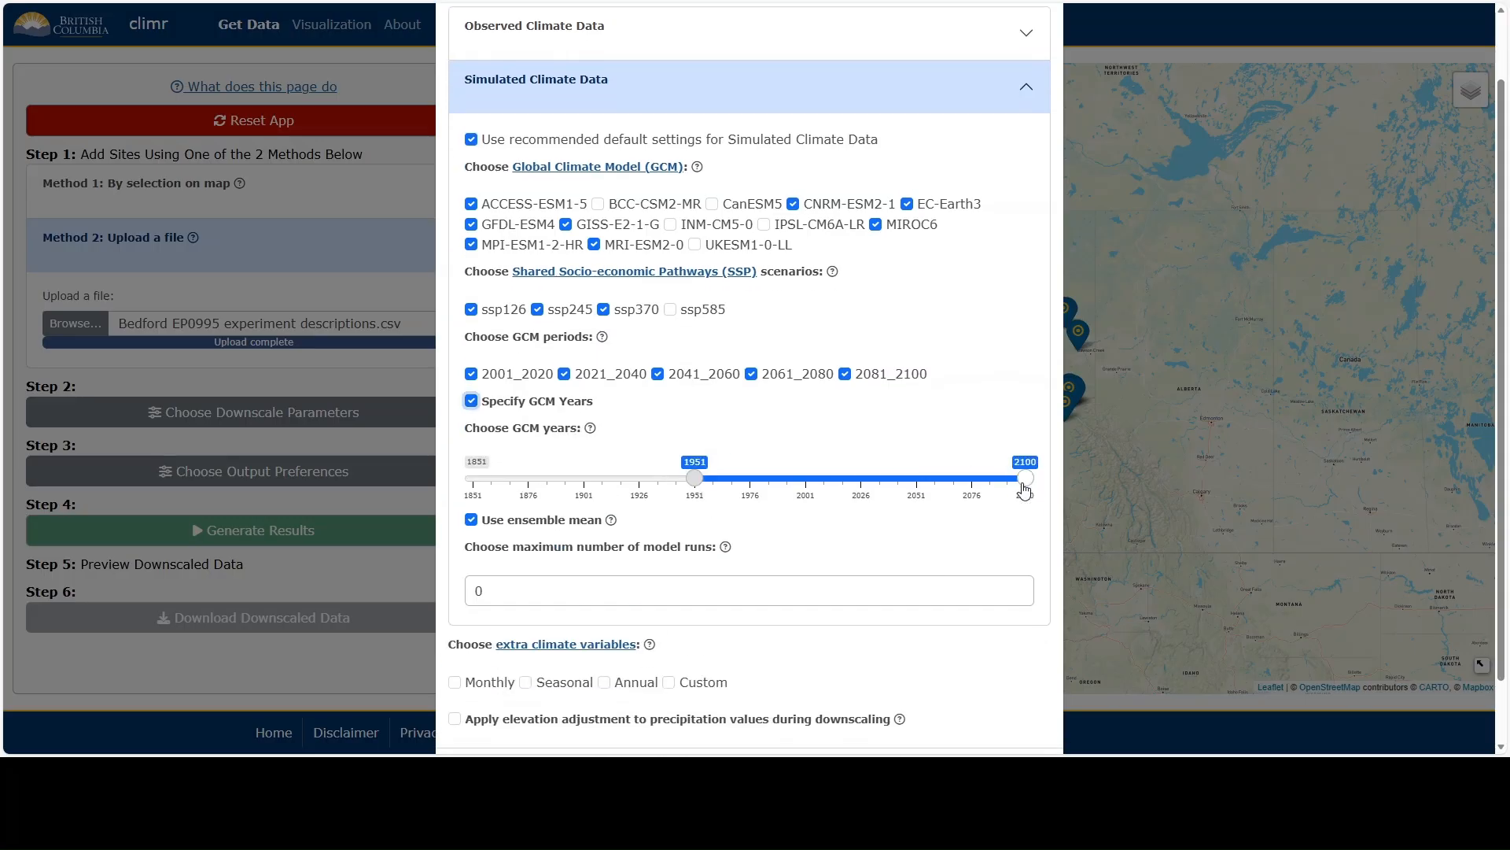
pyautogui.moveTo(1024, 489); pyautogui.dragTo(740, 489)
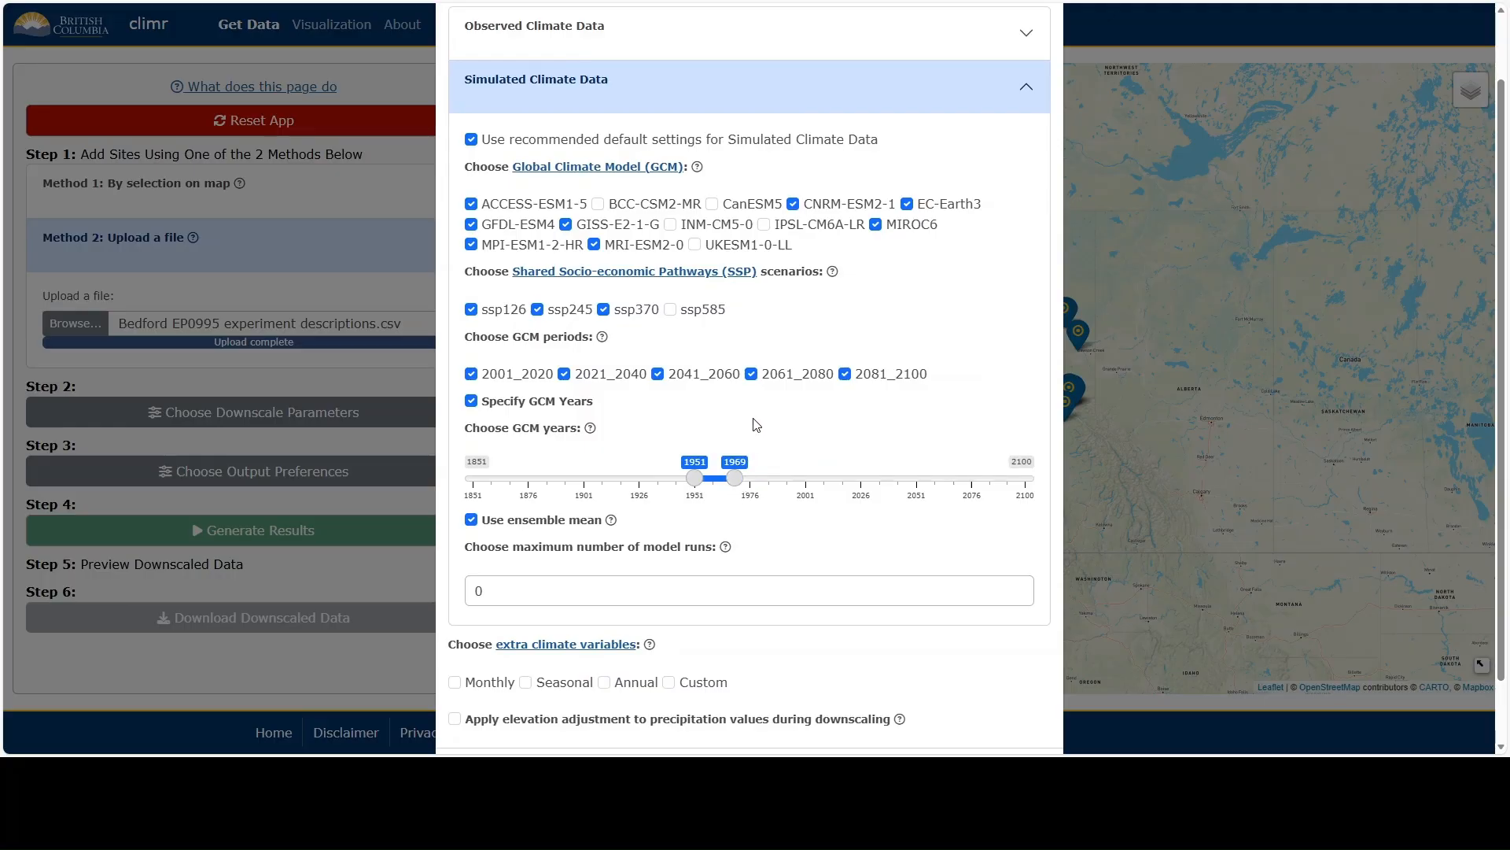
# Try a maximum of 3 model runs and toggle the ensemble mean off and on, restoring the runs to 0.
pyautogui.scroll(-1, 757, 425)
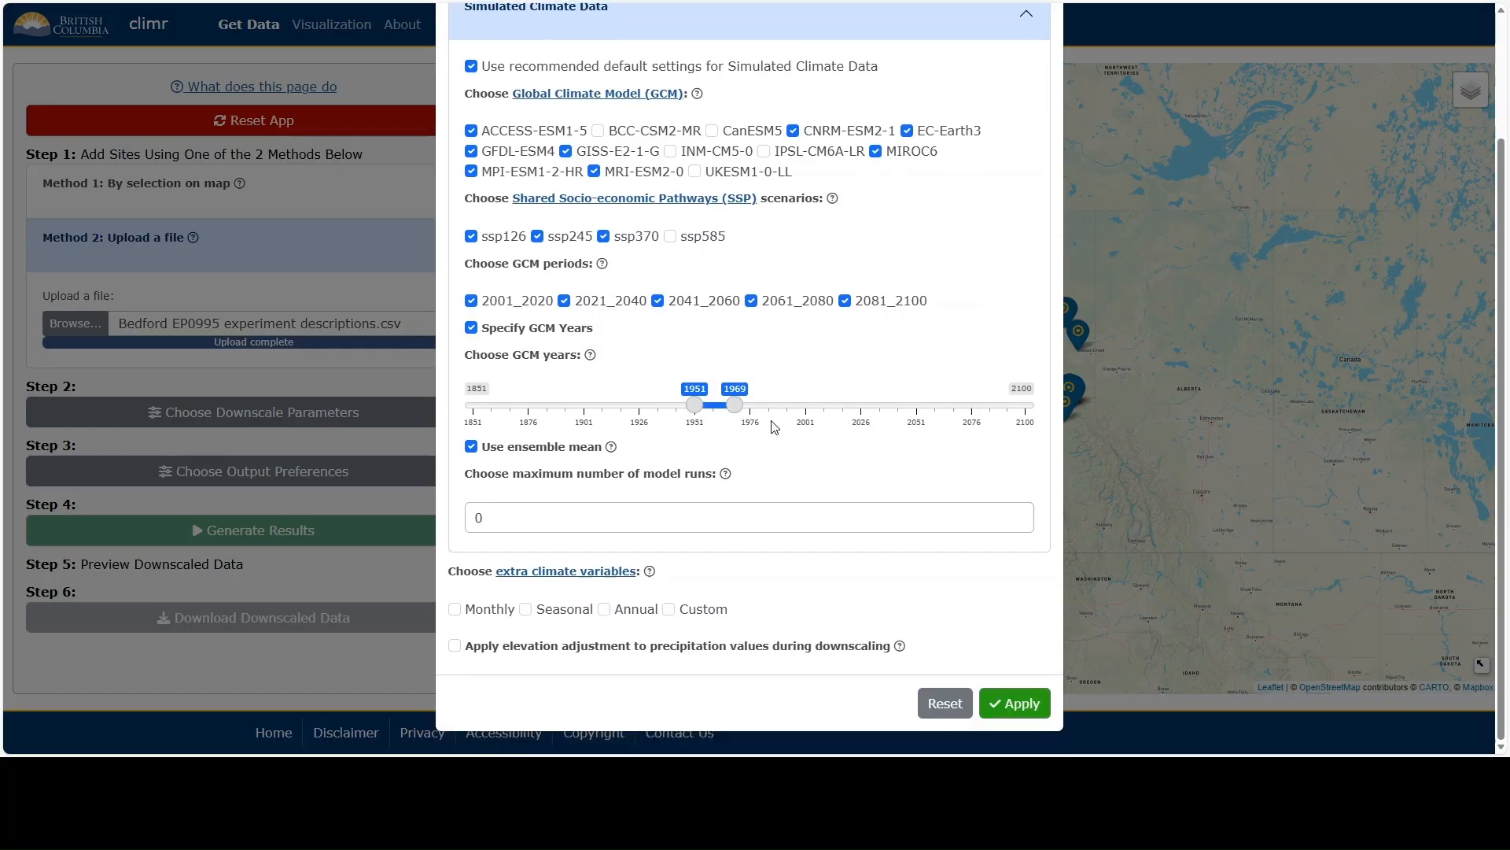
pyautogui.click(1021, 513)
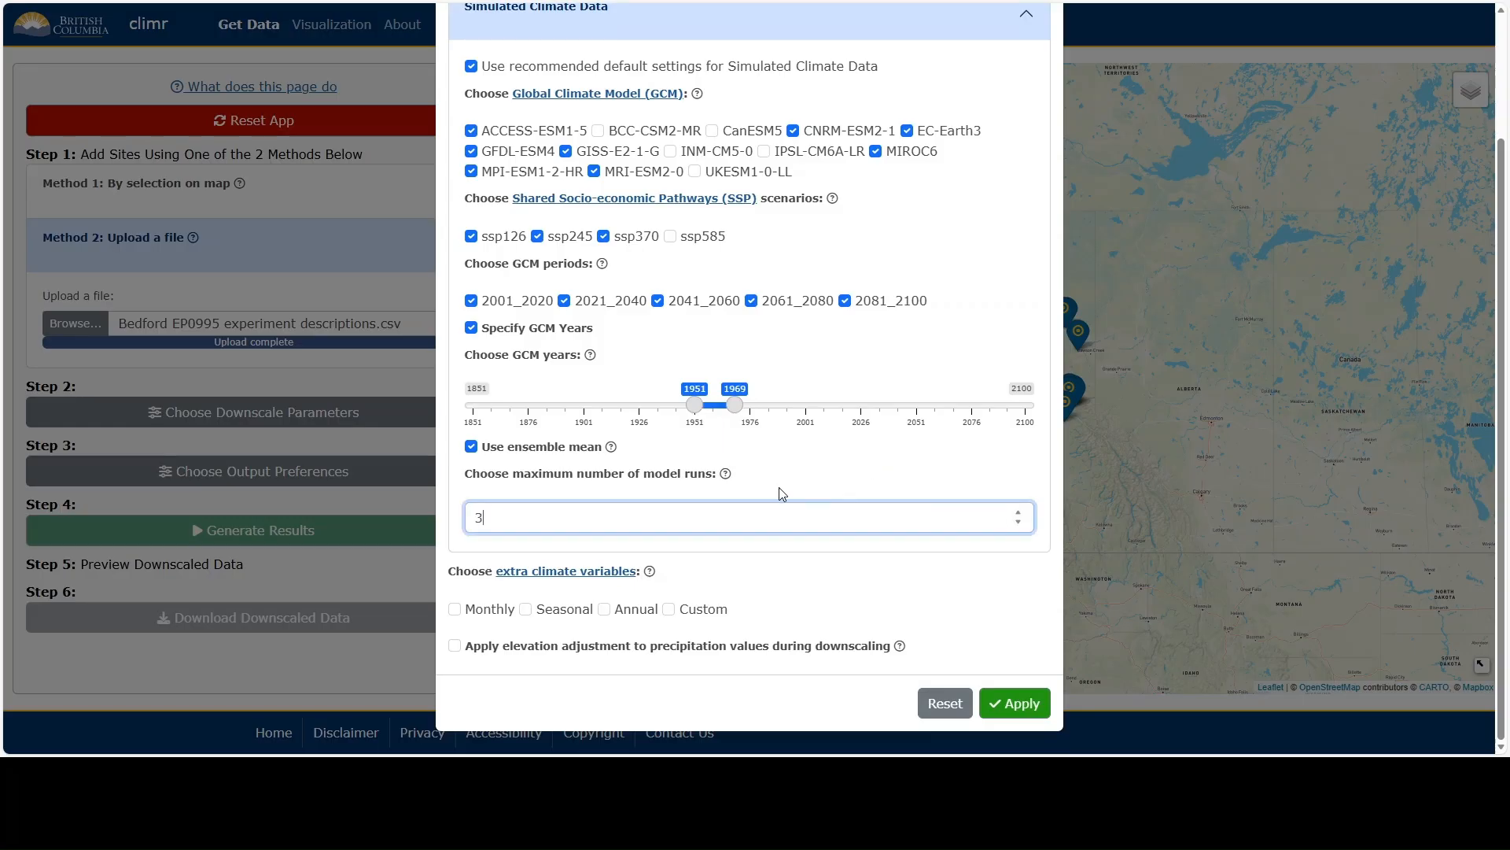
pyautogui.click(557, 448)
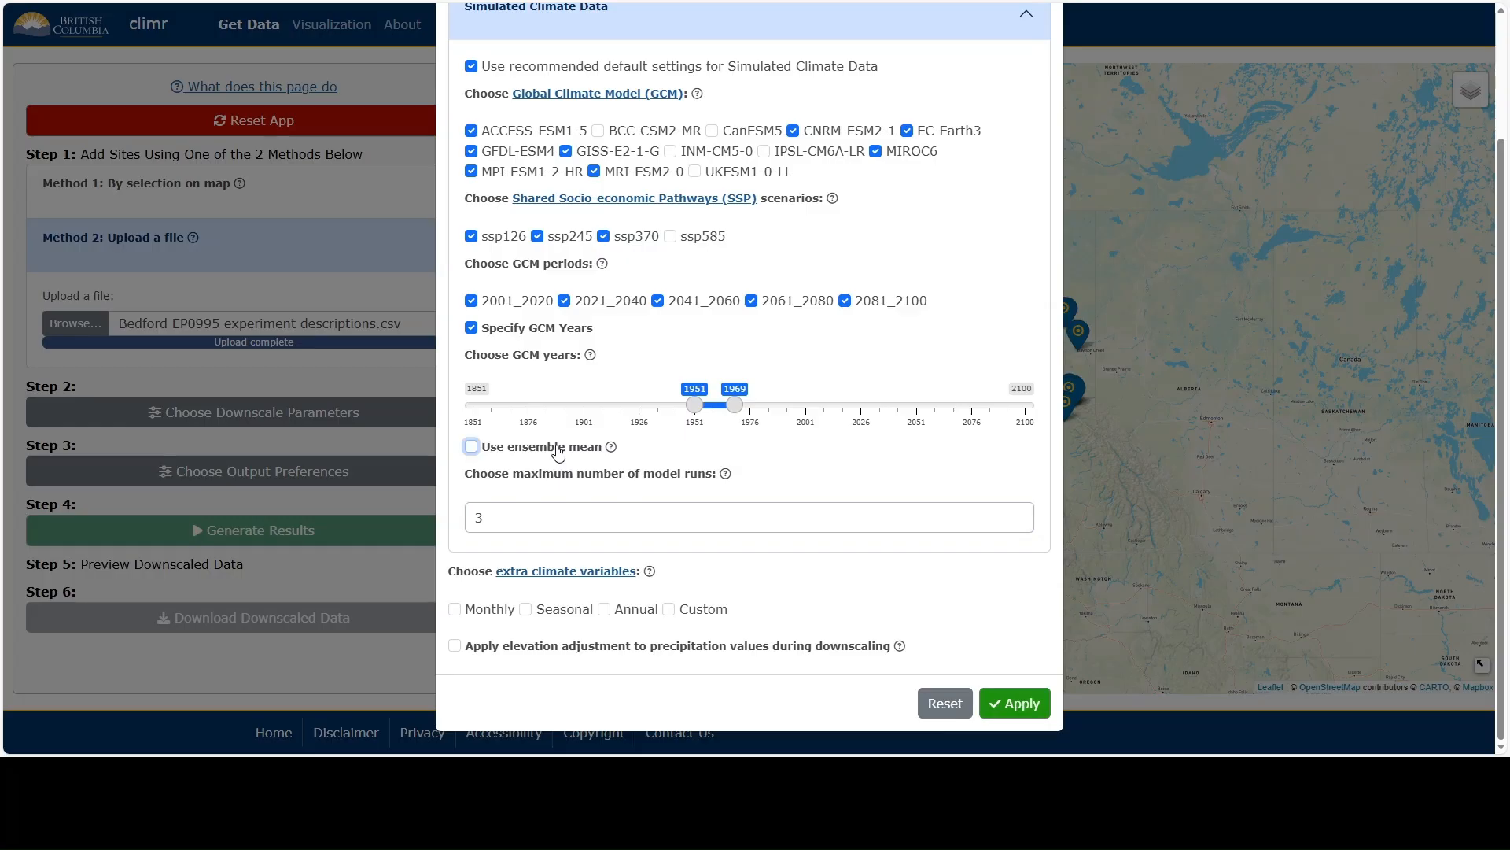
pyautogui.click(558, 448)
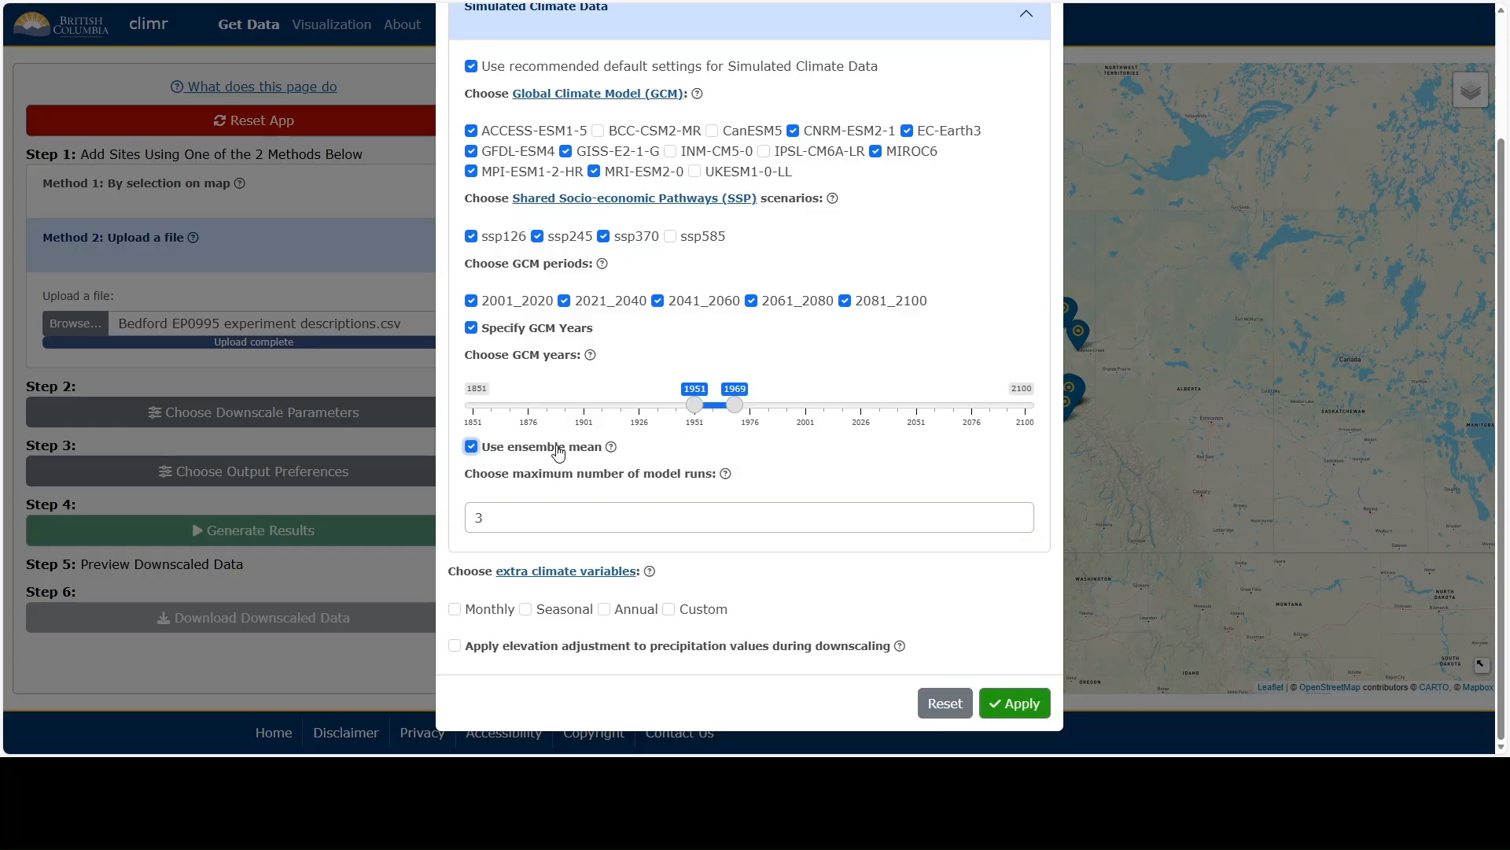
pyautogui.click(1020, 523)
pyautogui.click(1020, 523)
pyautogui.click(1020, 523)
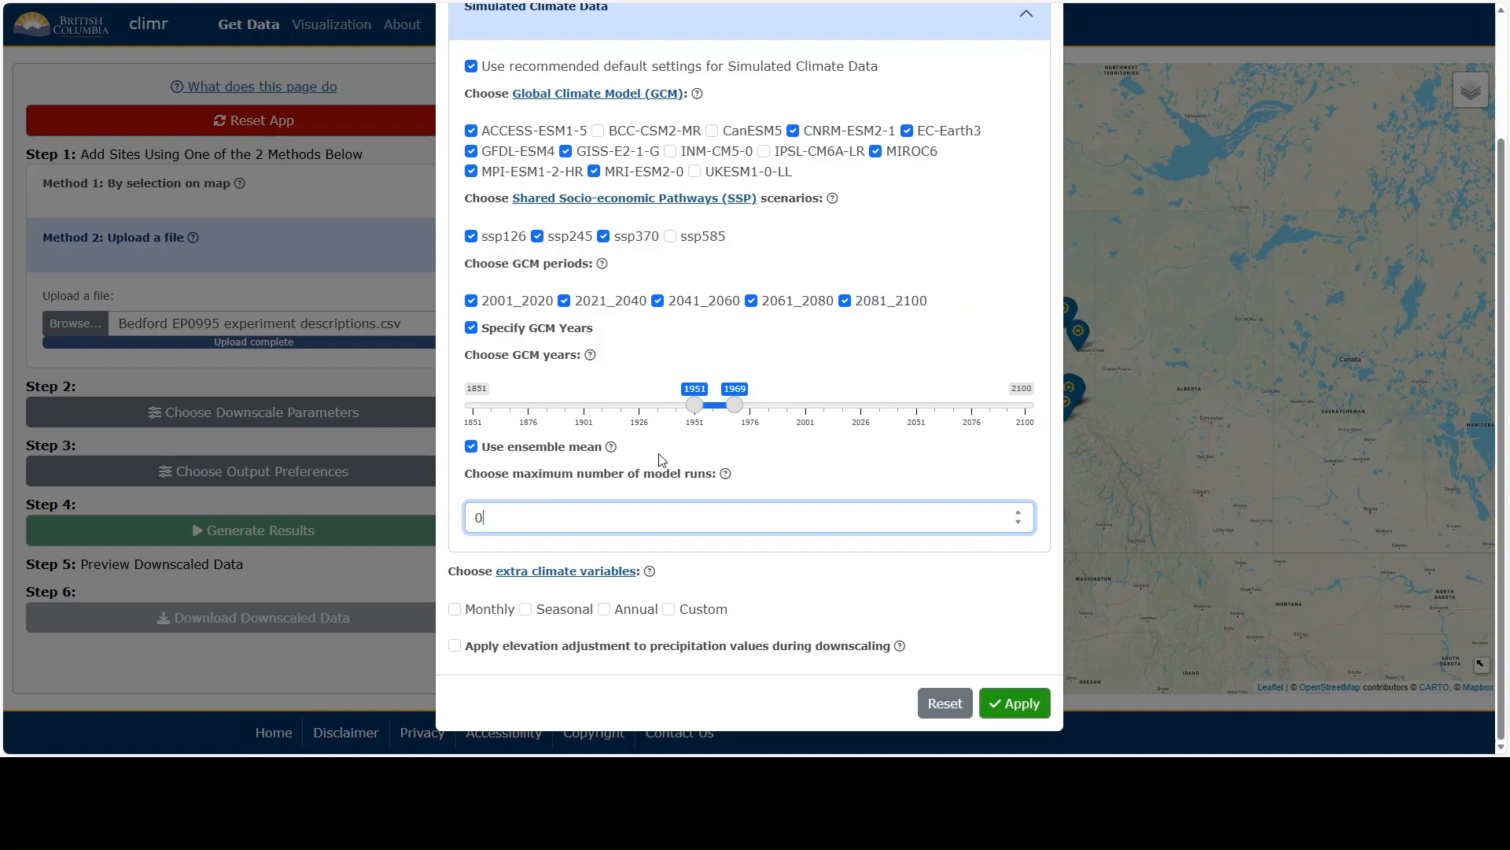
# Switch off the specific GCM years and collapse the simulated climate data settings.
pyautogui.click(498, 328)
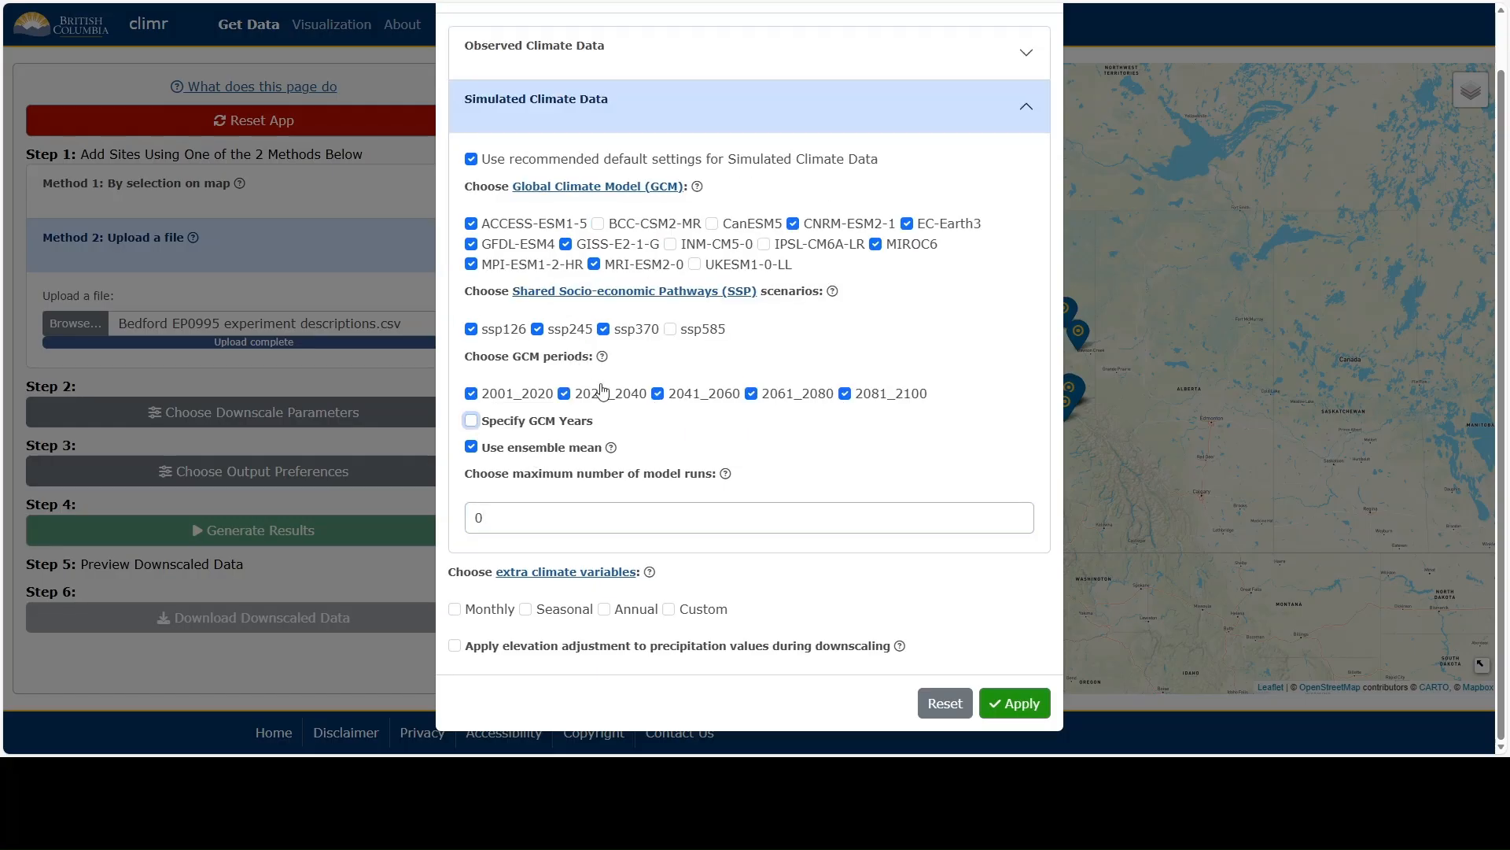
pyautogui.click(627, 107)
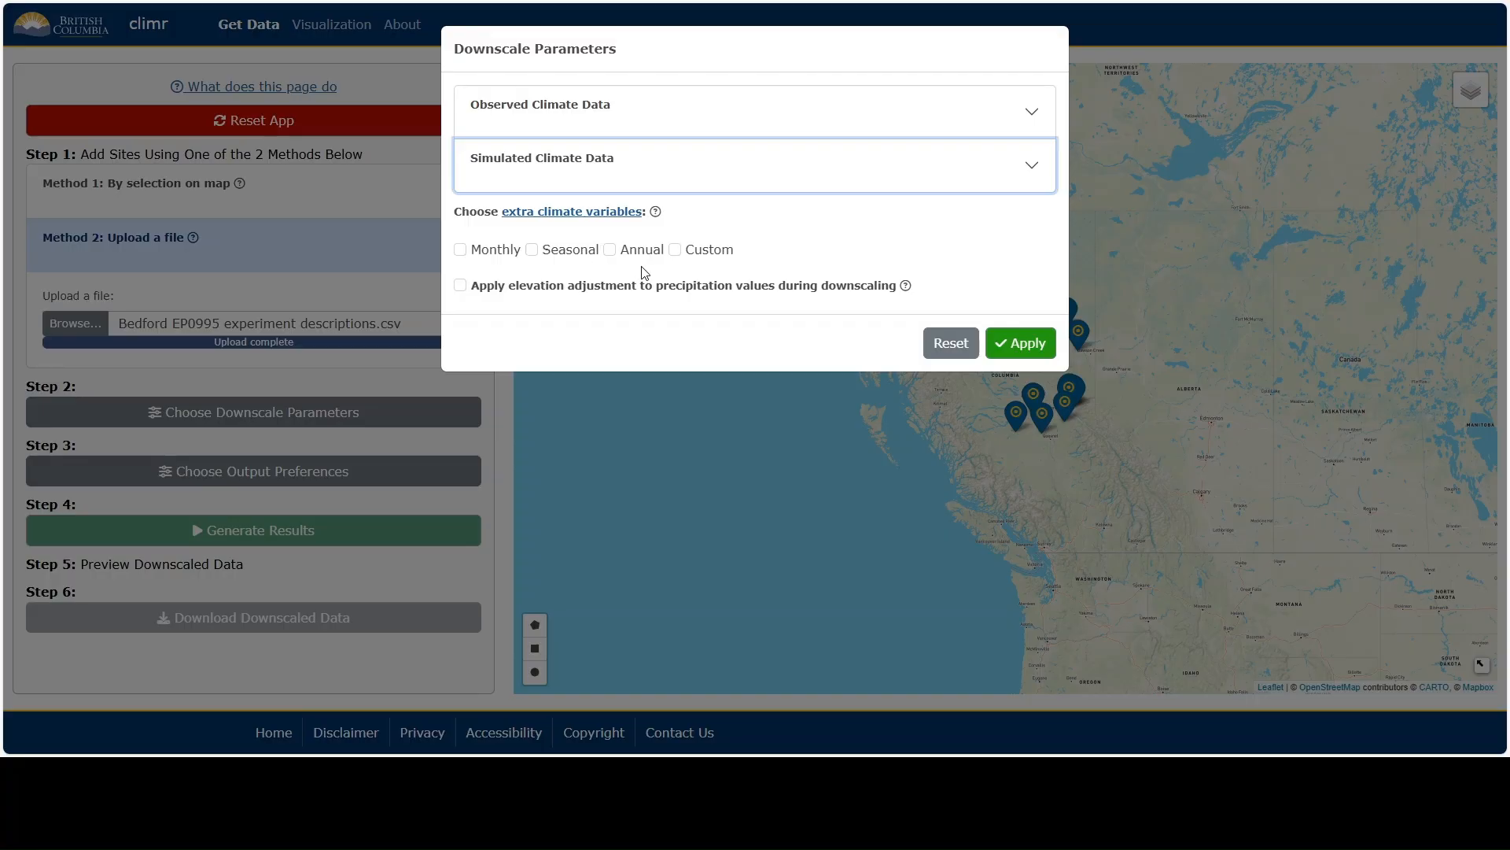
# Toggle the custom extra climate variables on and off again, and apply the downscale parameters.
pyautogui.click(705, 250)
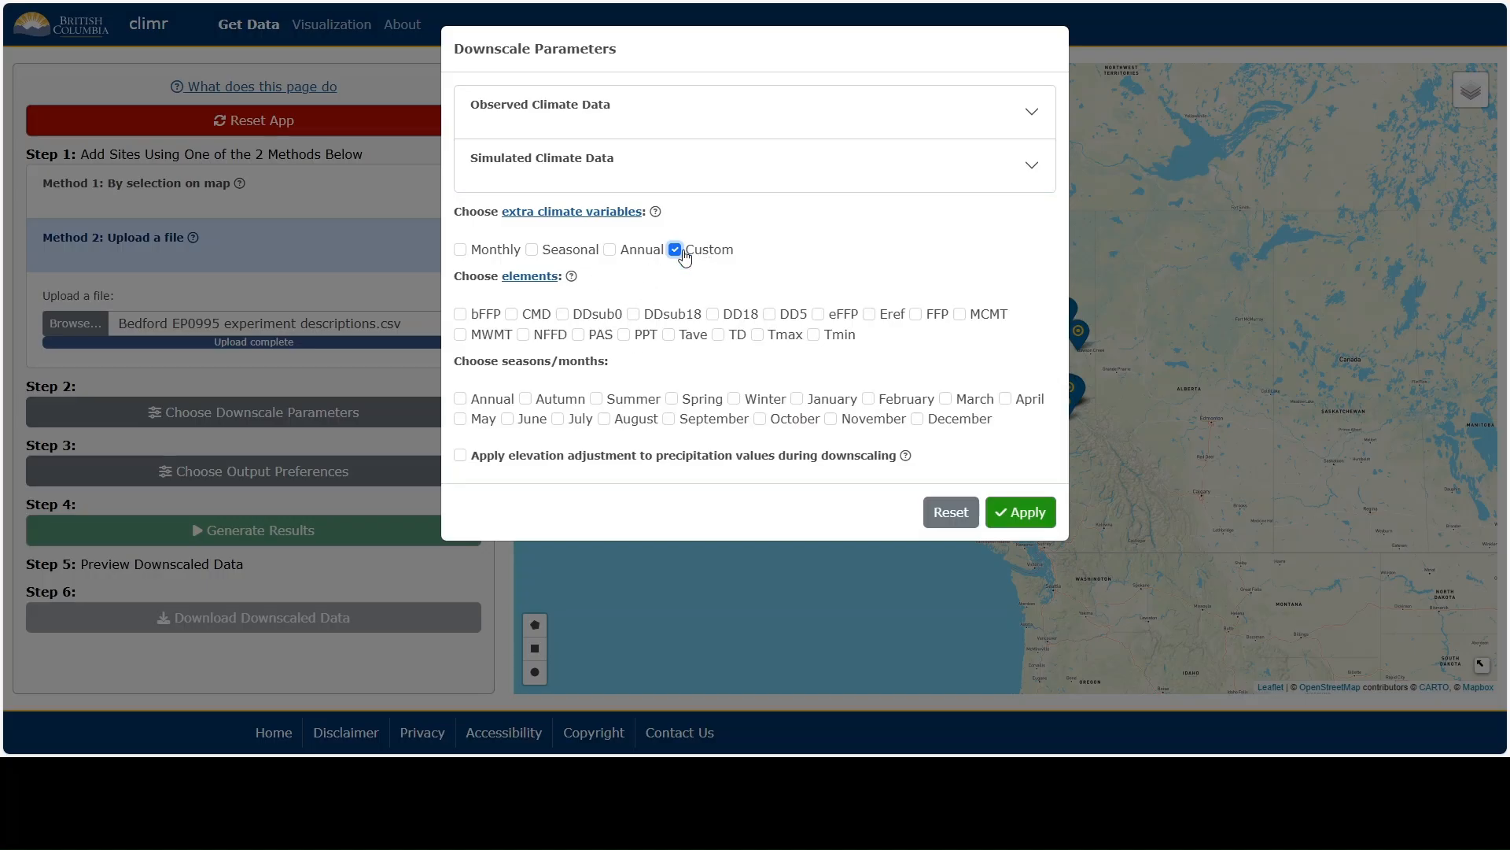
pyautogui.click(728, 260)
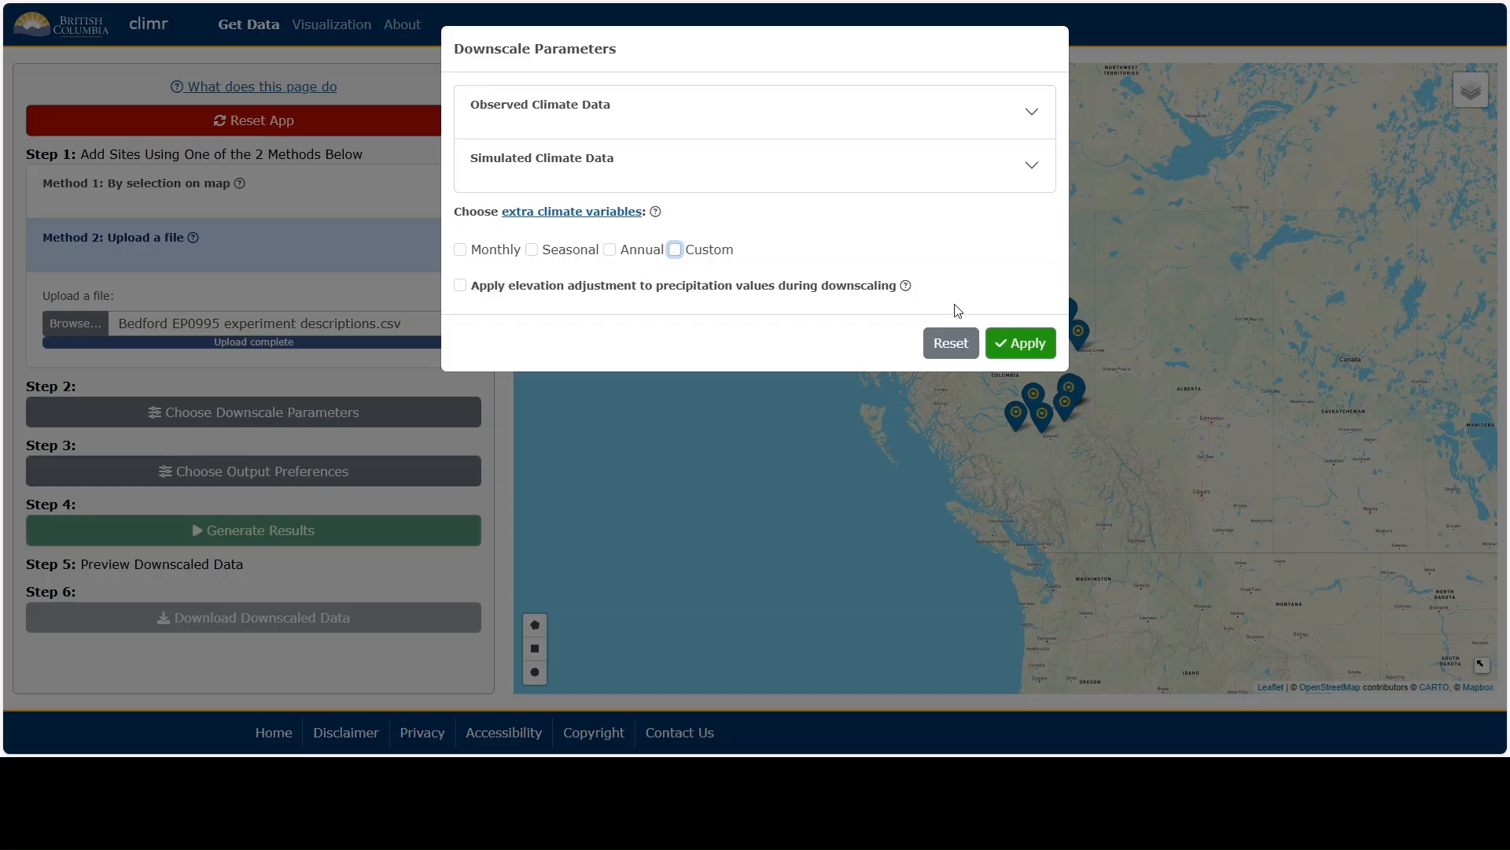
pyautogui.click(1002, 343)
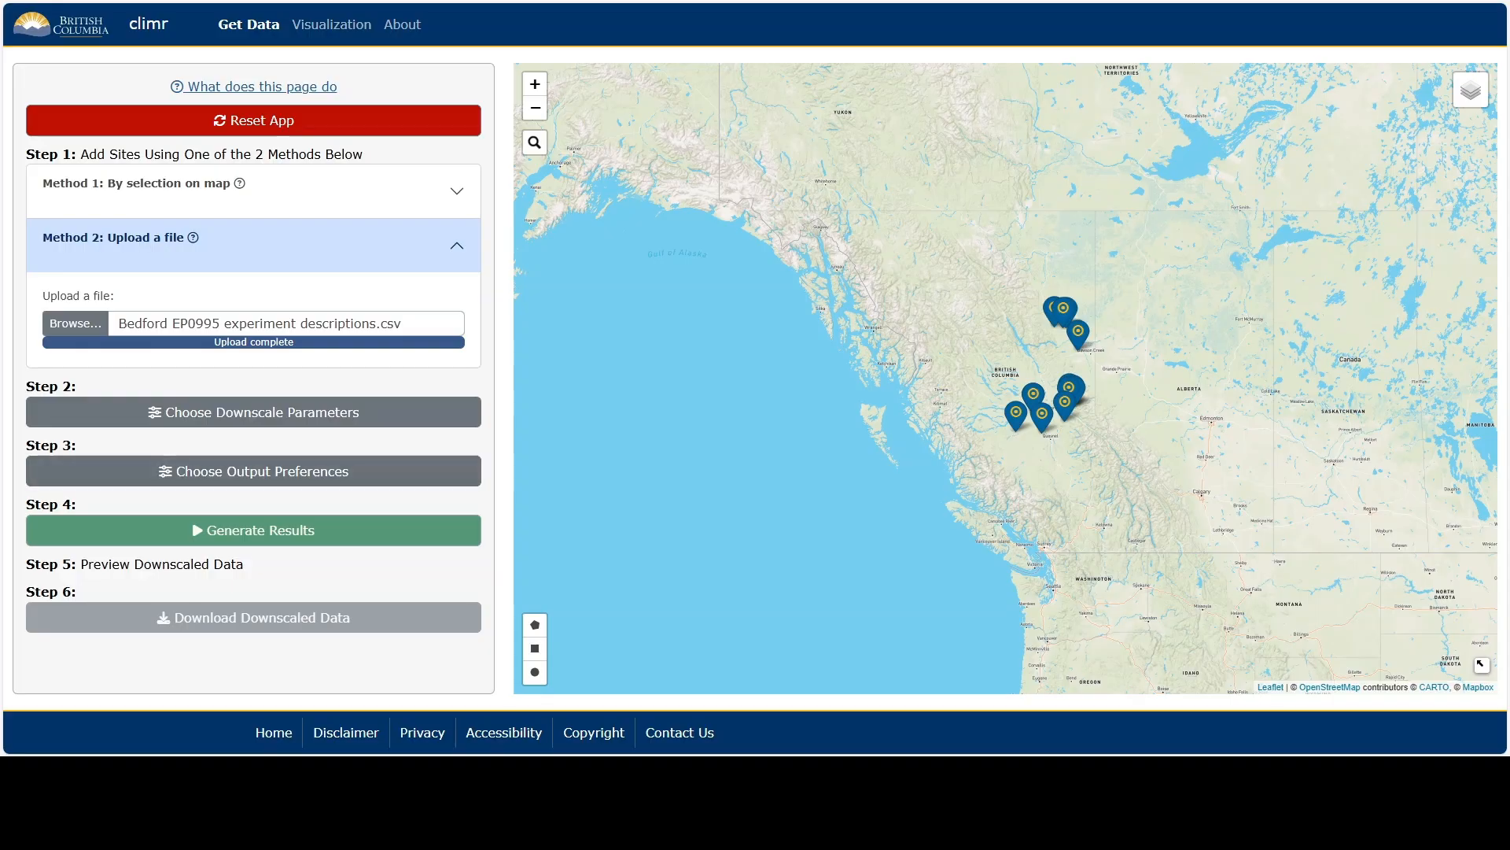
# Apply comma separated value (csv) as the downscale output format and generate the results.
pyautogui.click(386, 472)
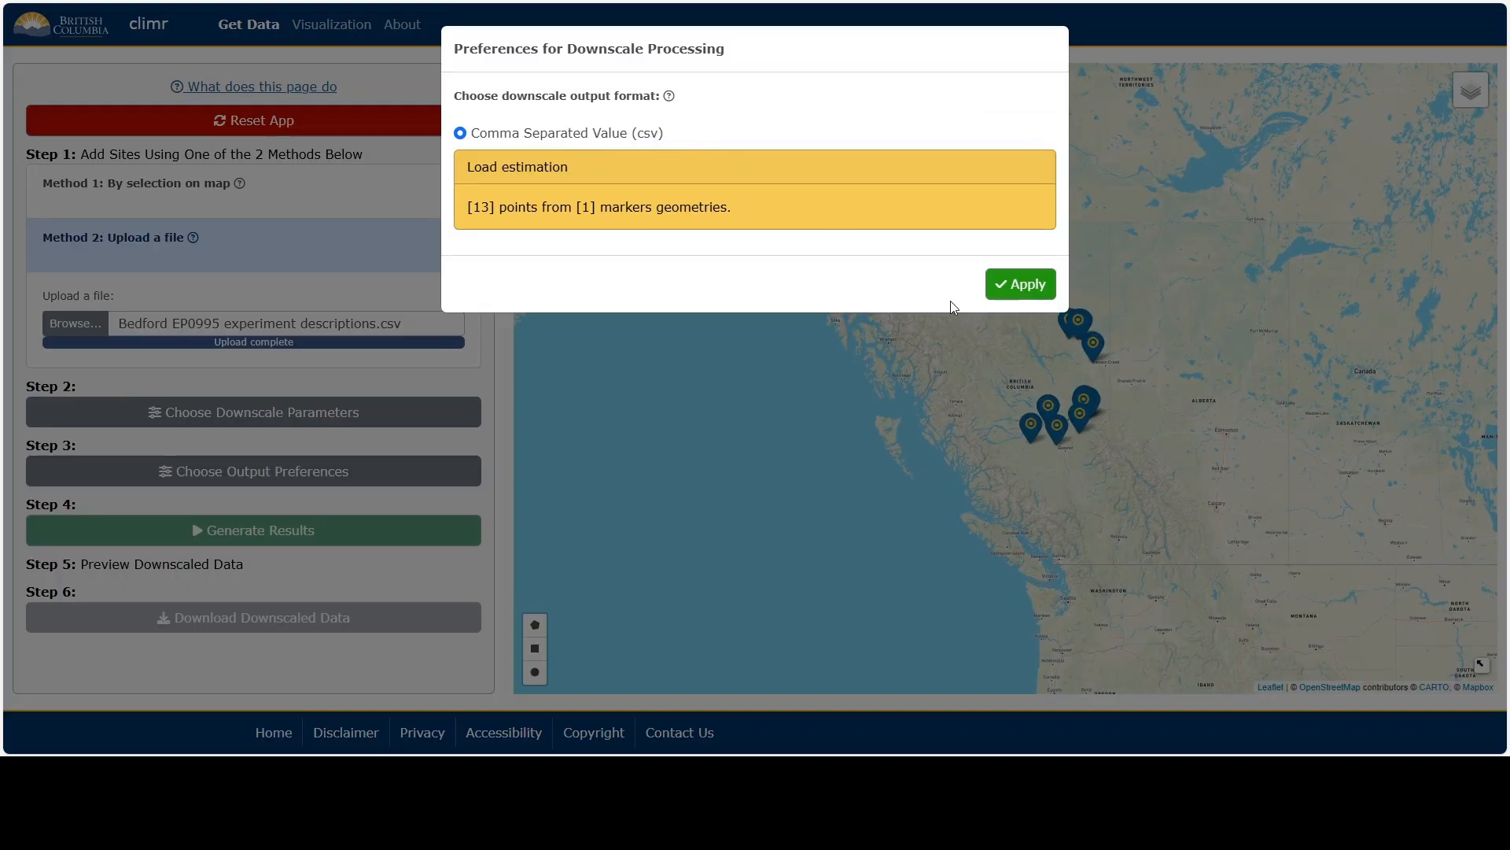
pyautogui.click(1006, 287)
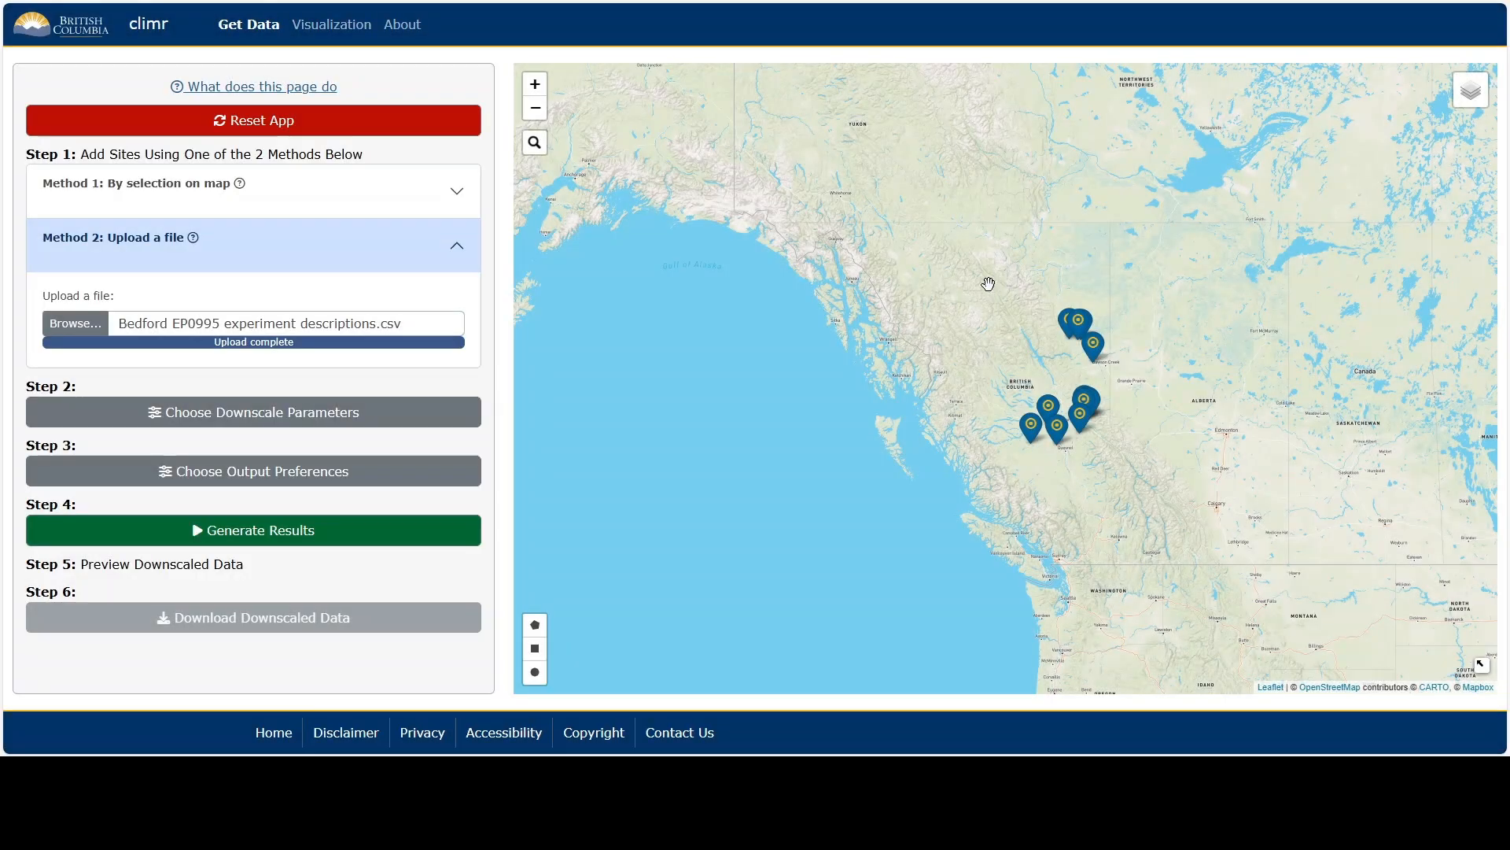
pyautogui.click(366, 537)
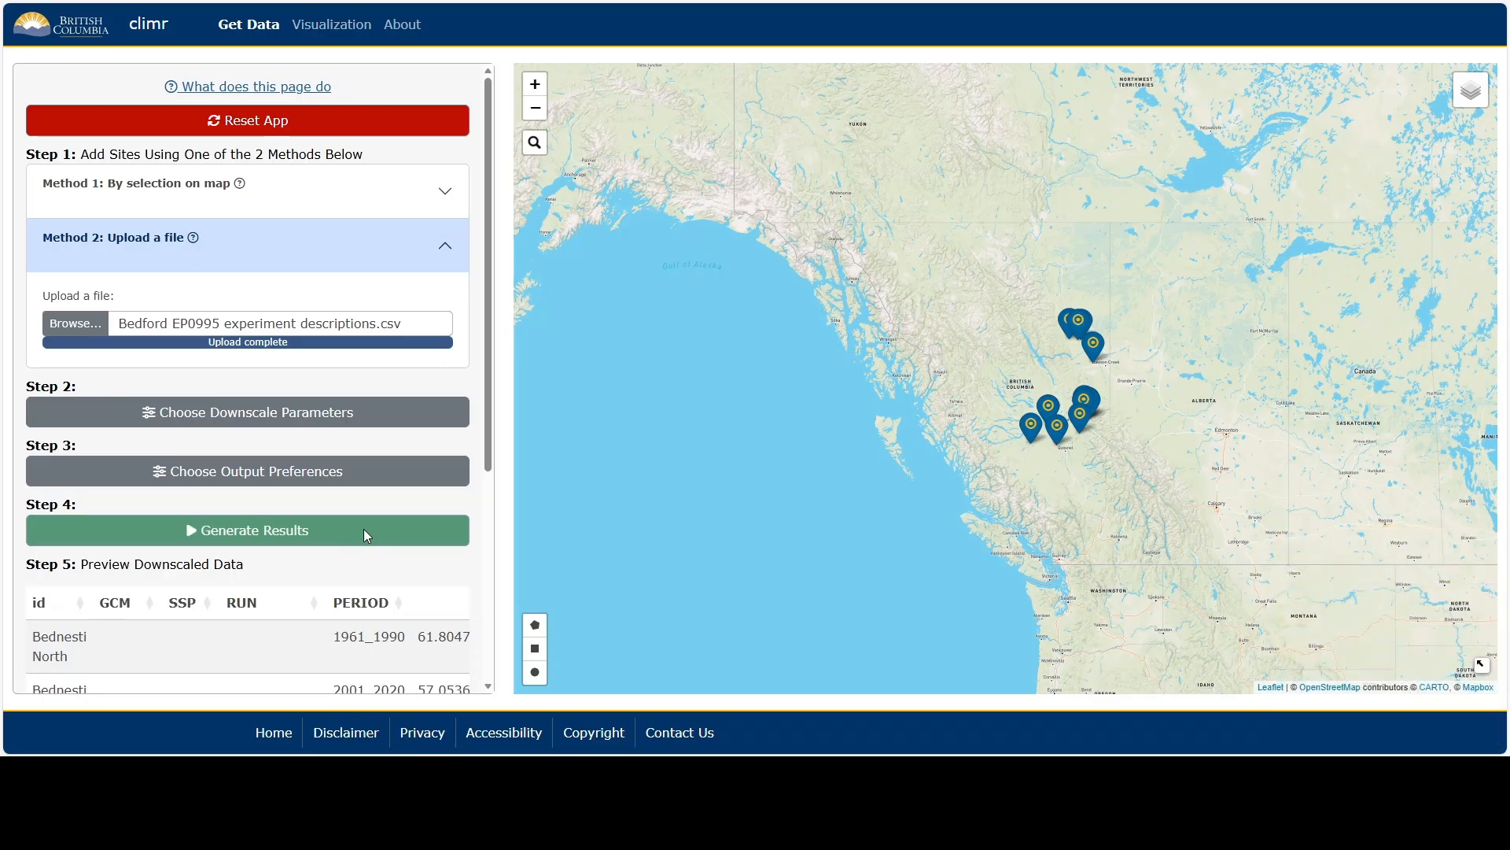
# Look through the rows and columns of the downscaled data preview table.
pyautogui.scroll(-2, 364, 528)
pyautogui.scroll(-2, 366, 535)
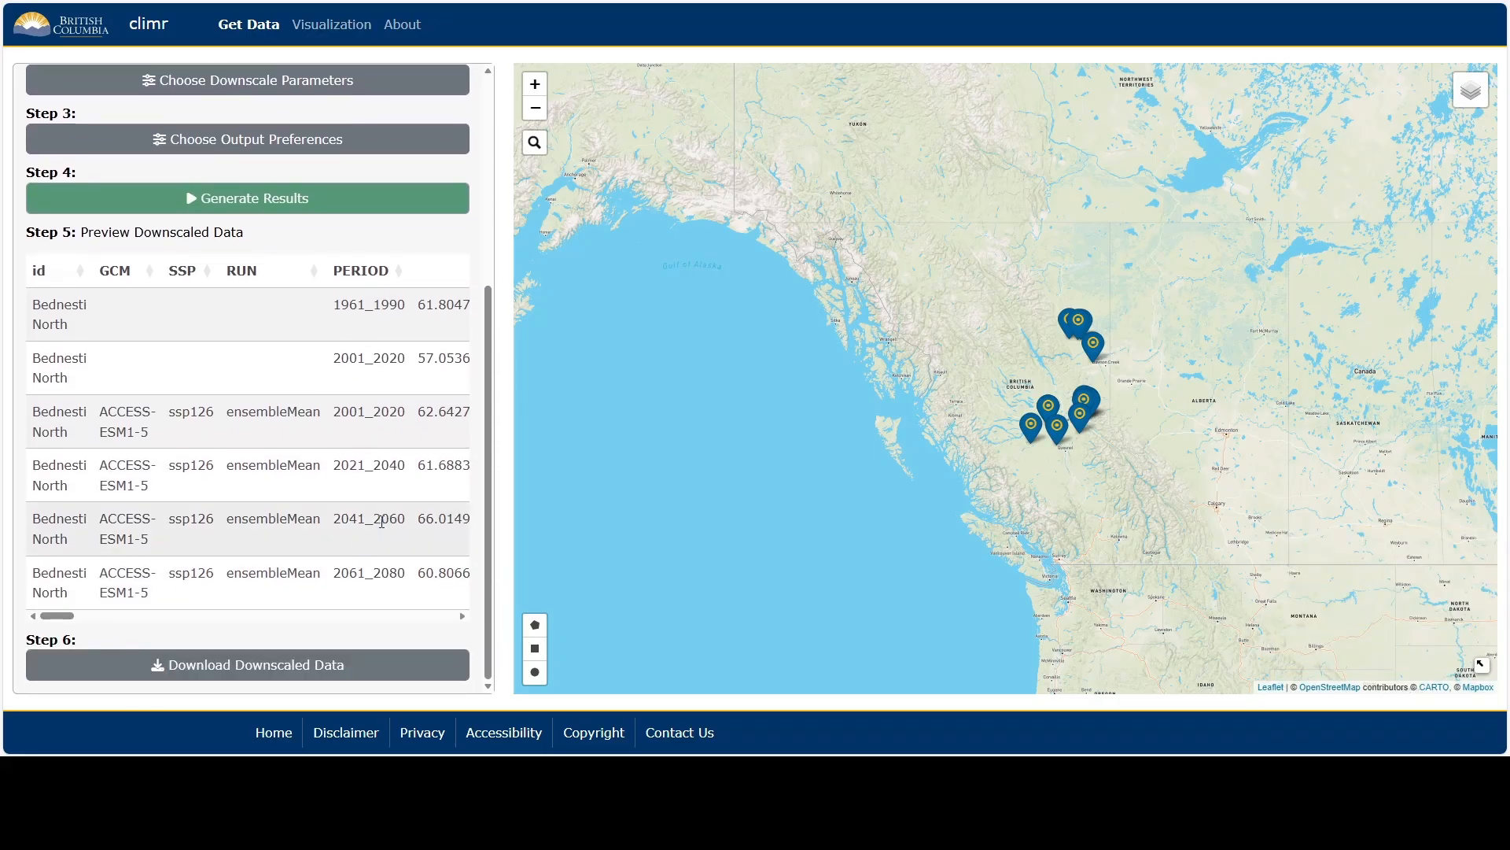
pyautogui.moveTo(70, 617); pyautogui.dragTo(35, 612)
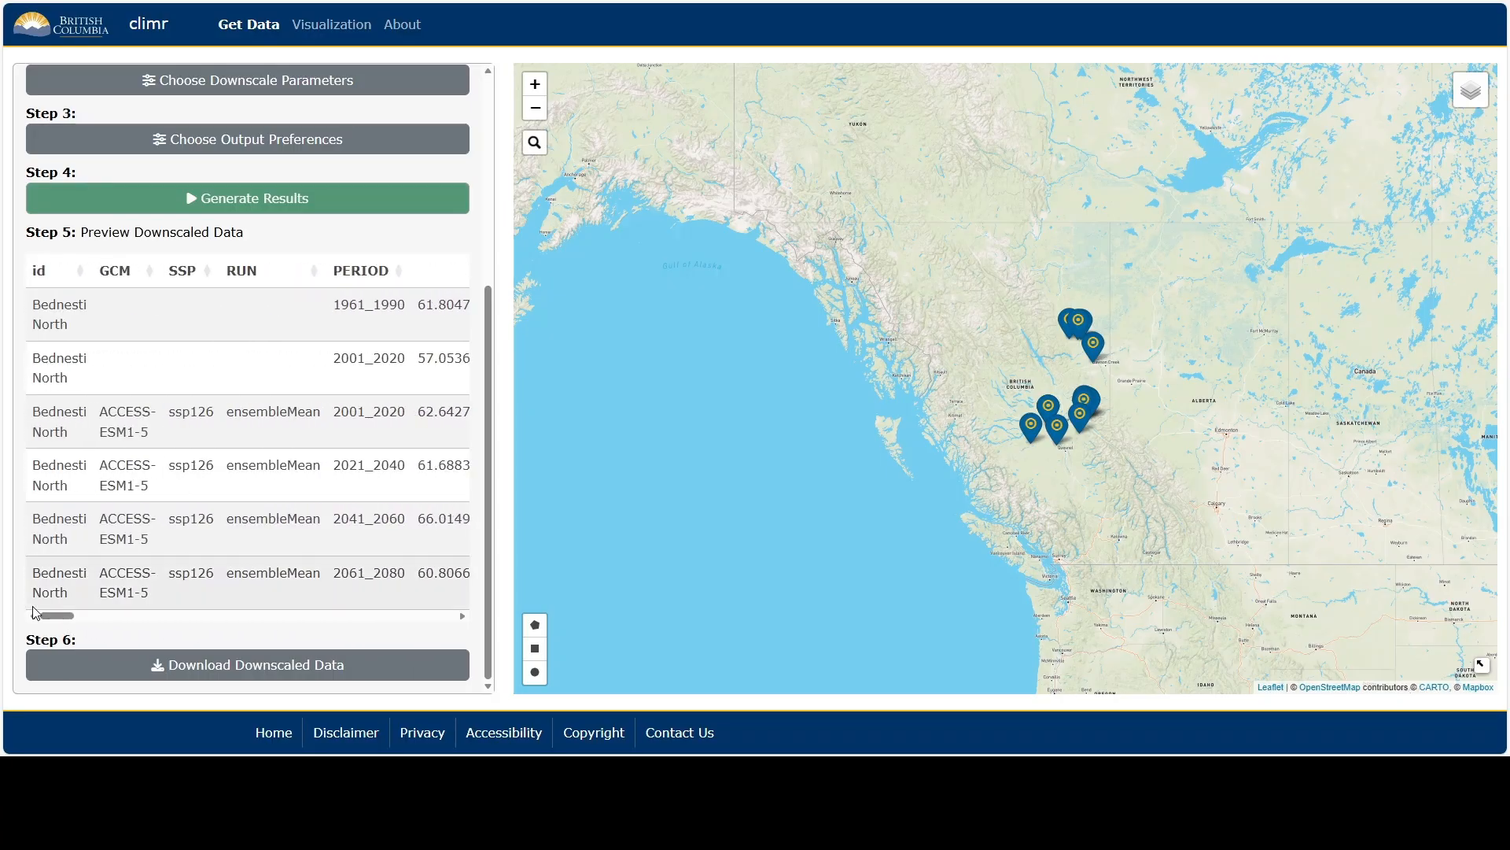